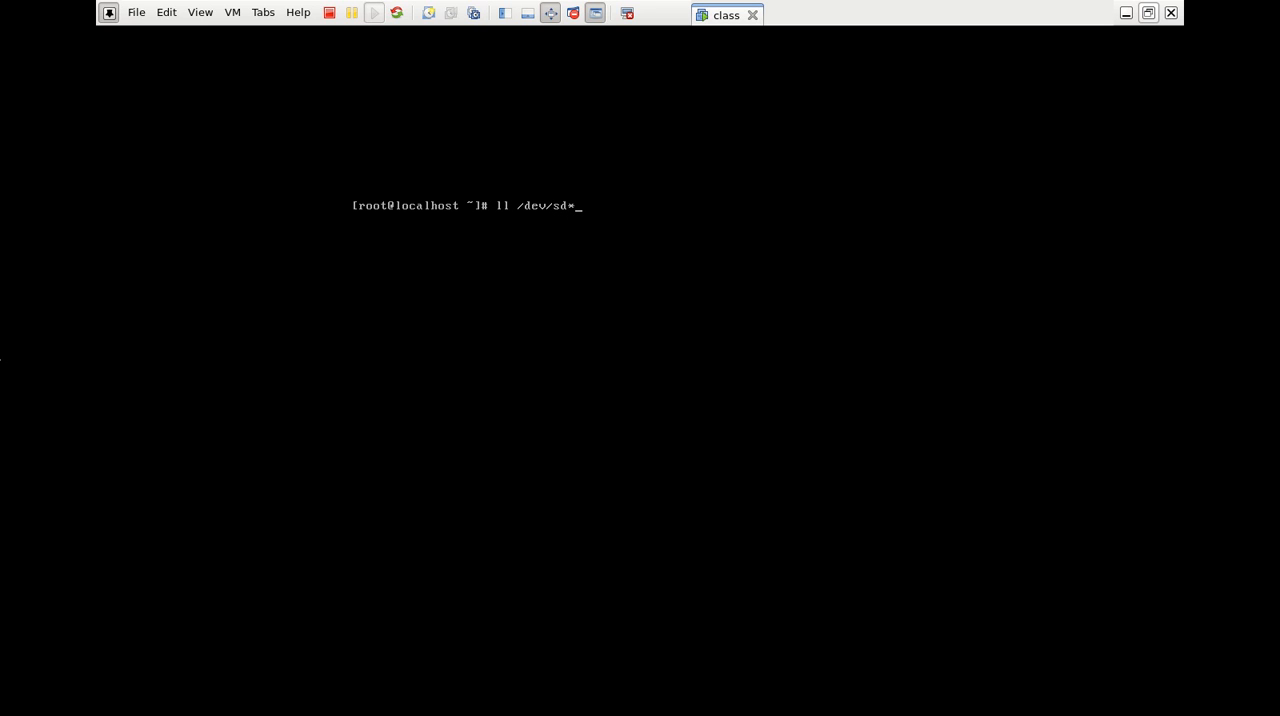
# List the /dev/sd* devices and open /dev/sda in cfdisk
pyautogui.press('Return')
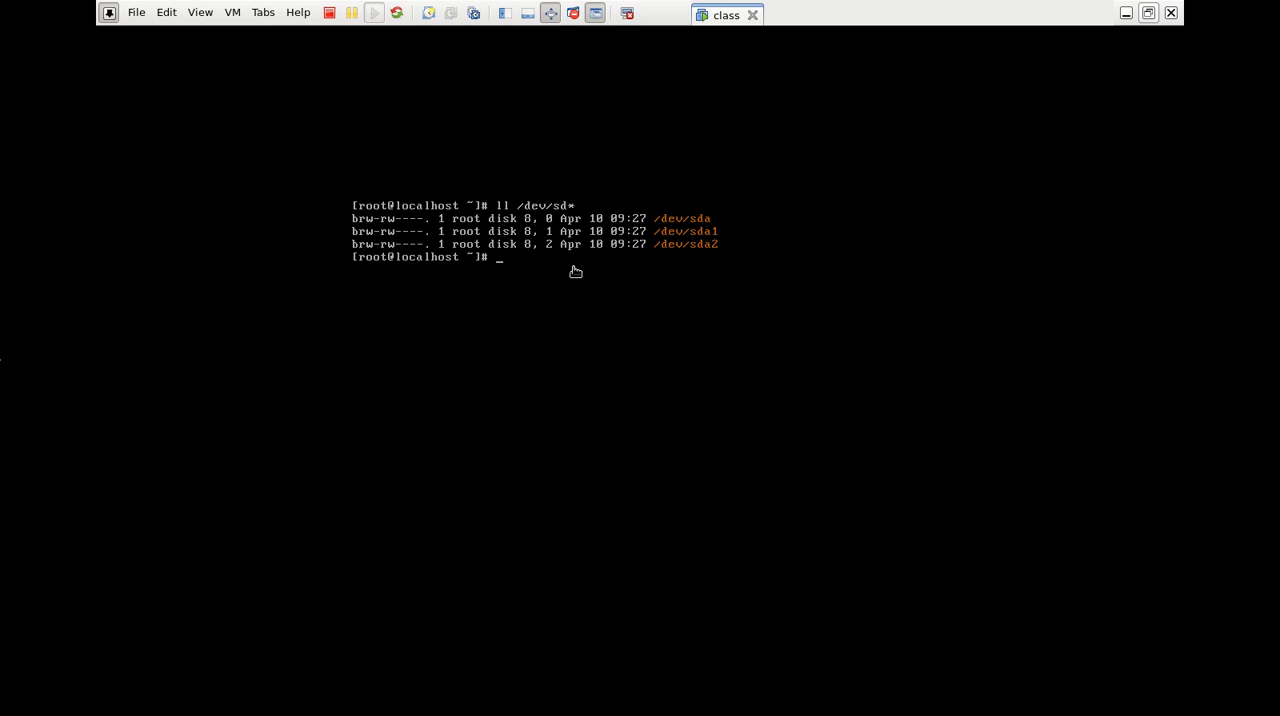
pyautogui.write('c')
pyautogui.write('fidk /dev/sda')
pyautogui.press('Return')
pyautogui.press('Up')
pyautogui.press('Left')
pyautogui.press('Left')
pyautogui.press('Left')
pyautogui.press('Left')
pyautogui.press('BackSpace')
pyautogui.press('BackSpace')
pyautogui.write('dis')
pyautogui.press('Return')
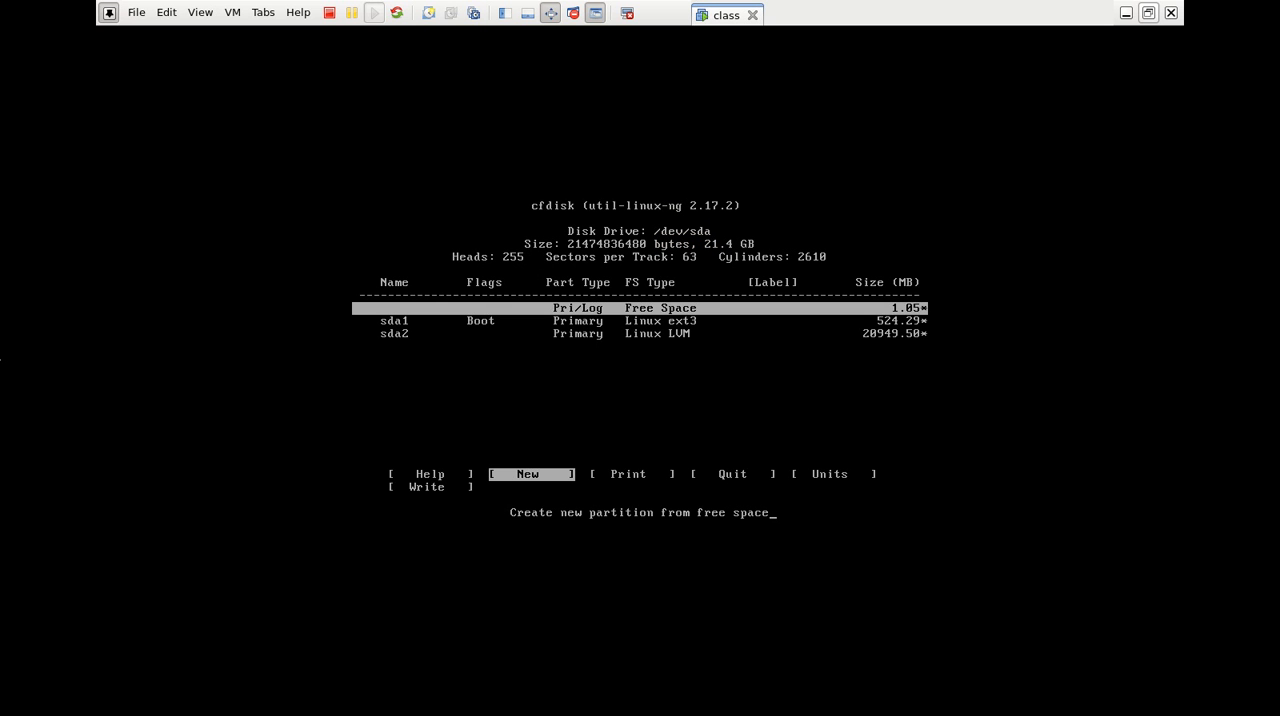
# Review the partition entries of /dev/sda, quit cfdisk without writing the table and clear the terminal
pyautogui.press('Down')
pyautogui.press('Down')
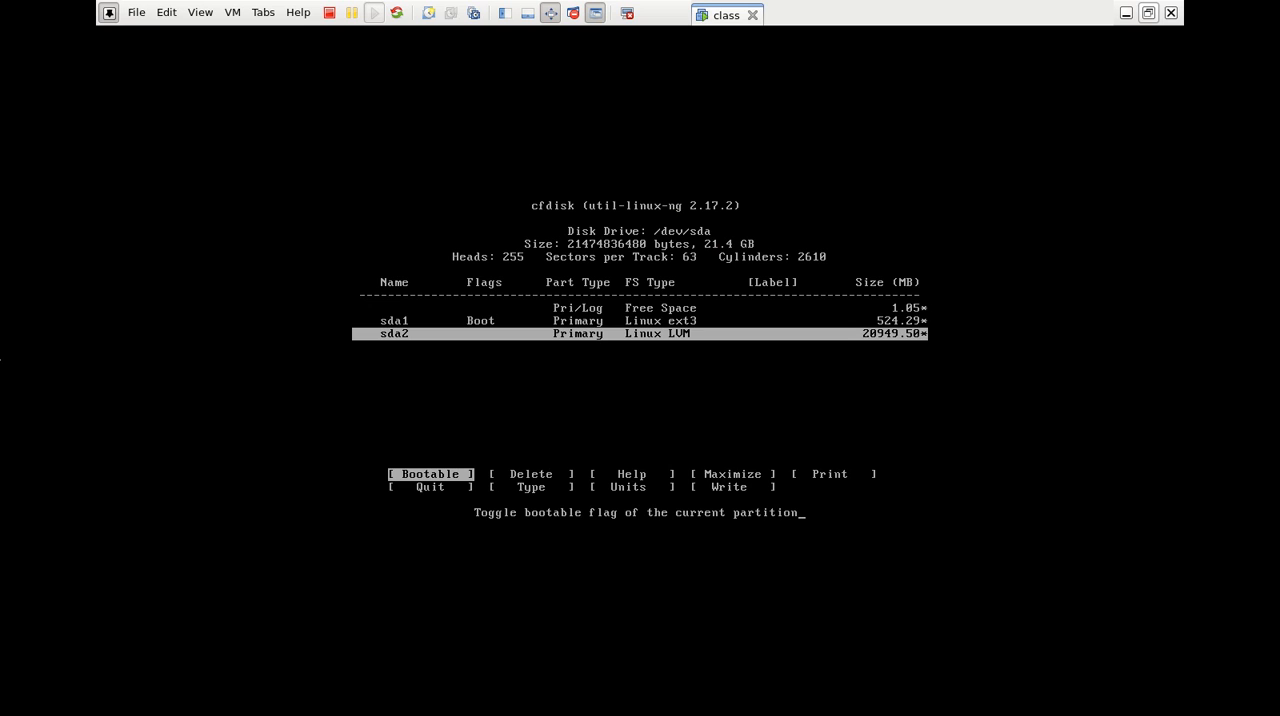
pyautogui.press('Up')
pyautogui.press('Up')
pyautogui.press('Right')
pyautogui.press('Right')
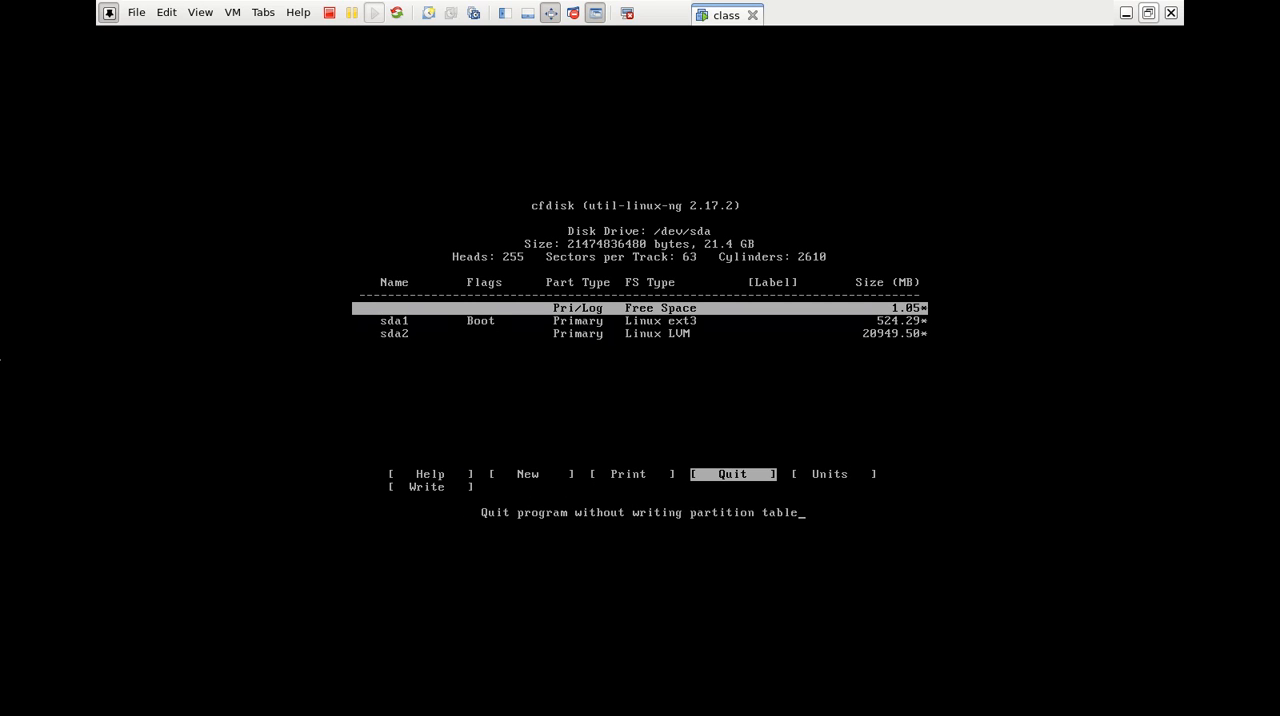
pyautogui.press('Return')
pyautogui.hotkey('ctrl', 'l')
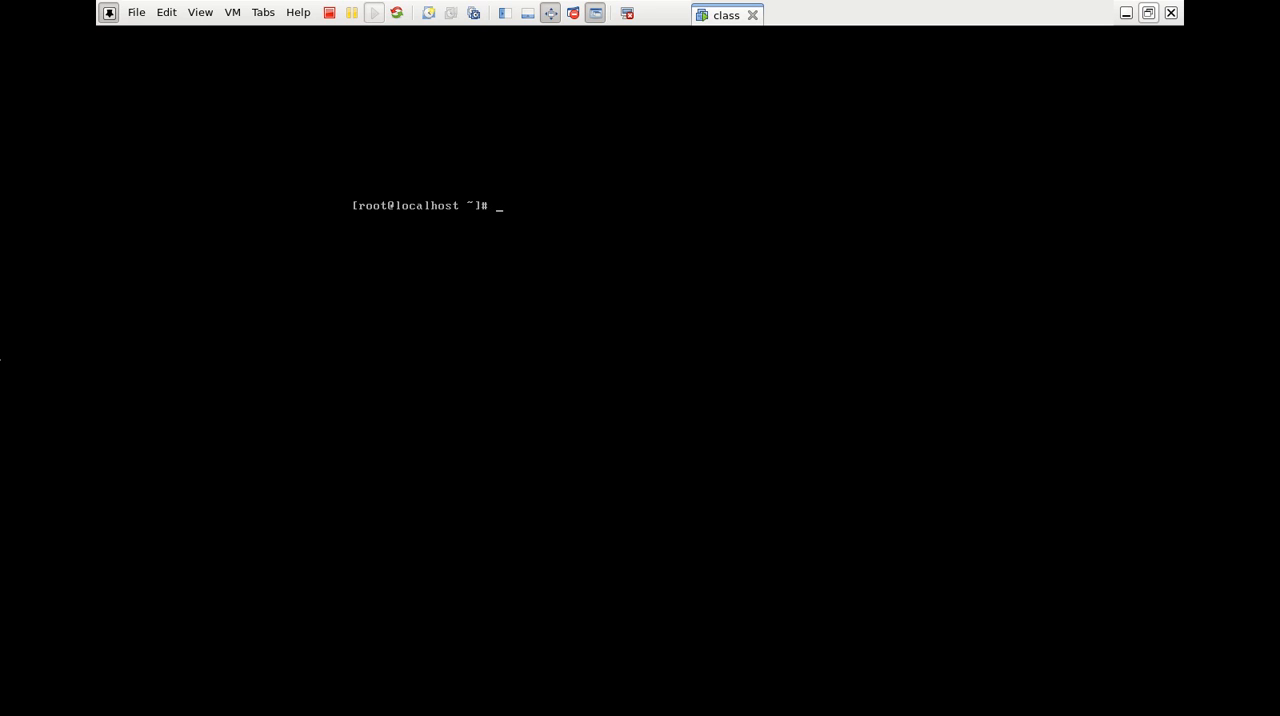
# Start adding a hard disk in the virtual machine settings, choosing to create a new virtual disk
pyautogui.click(234, 12)
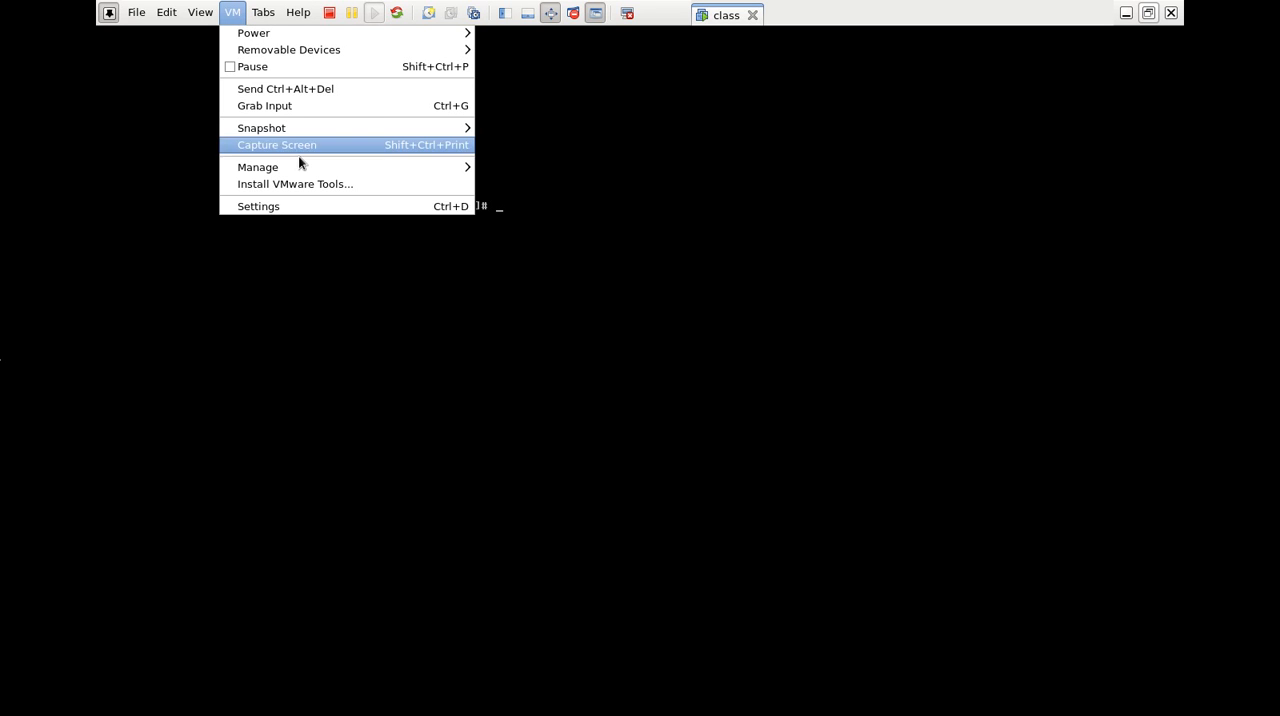
pyautogui.click(303, 216)
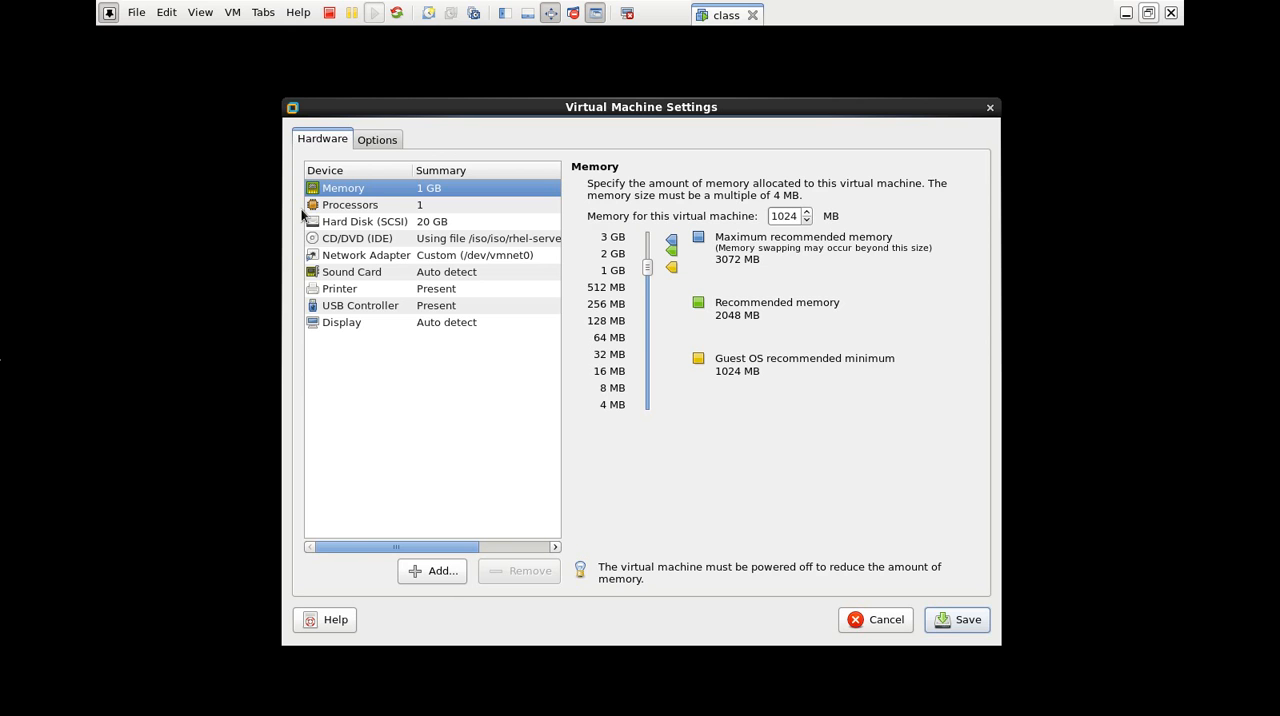
pyautogui.click(446, 576)
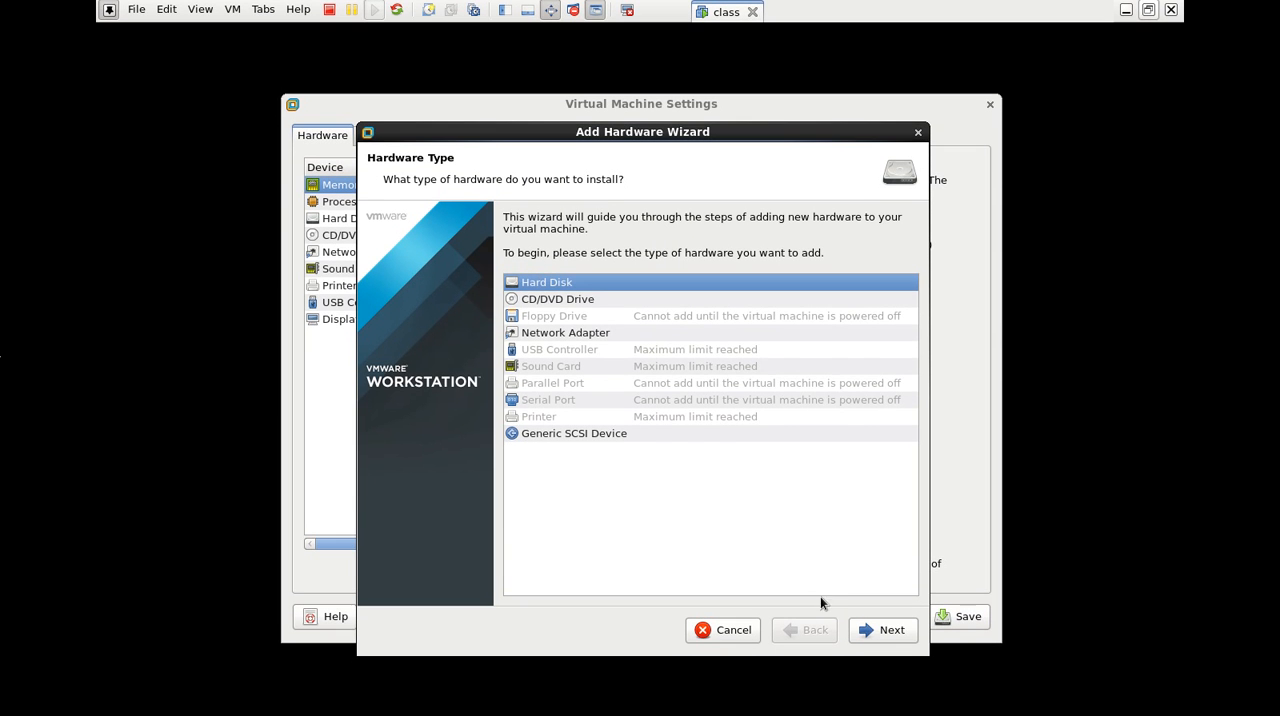
pyautogui.click(884, 633)
pyautogui.click(876, 634)
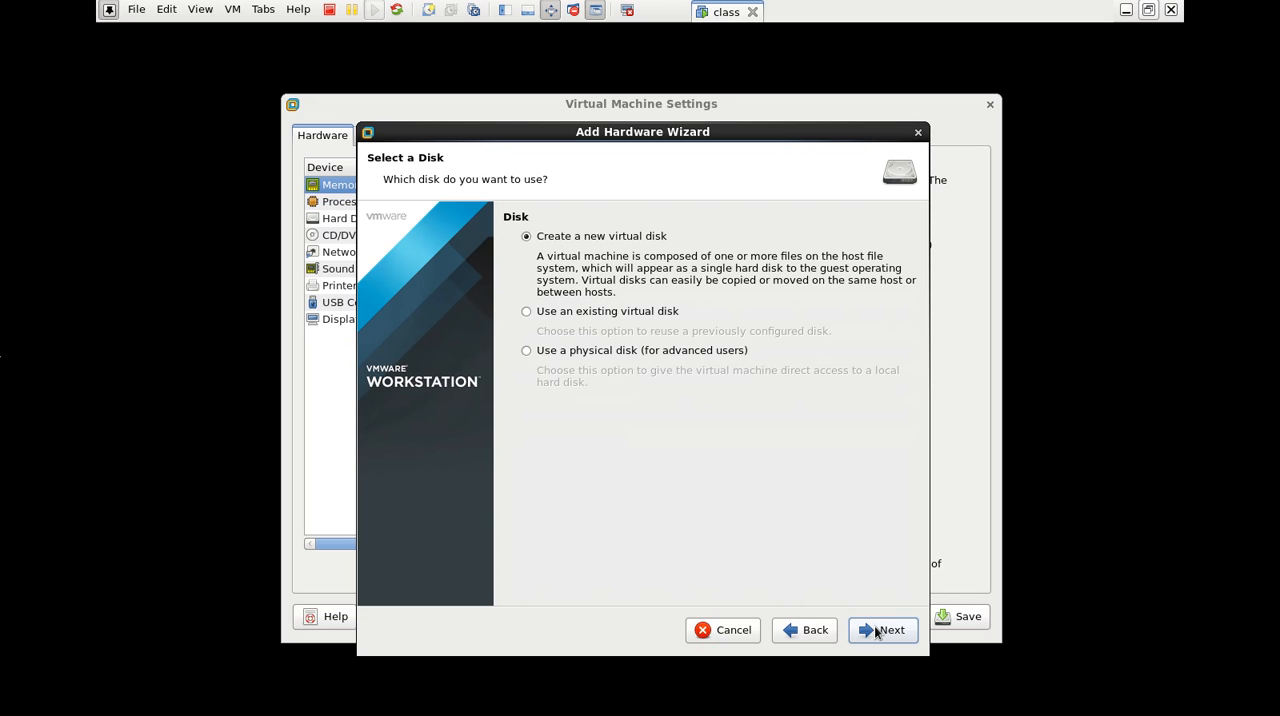
pyautogui.click(876, 631)
# Store the new 20 GB virtual disk as a single file, finish adding it and save the virtual machine settings
pyautogui.click(527, 361)
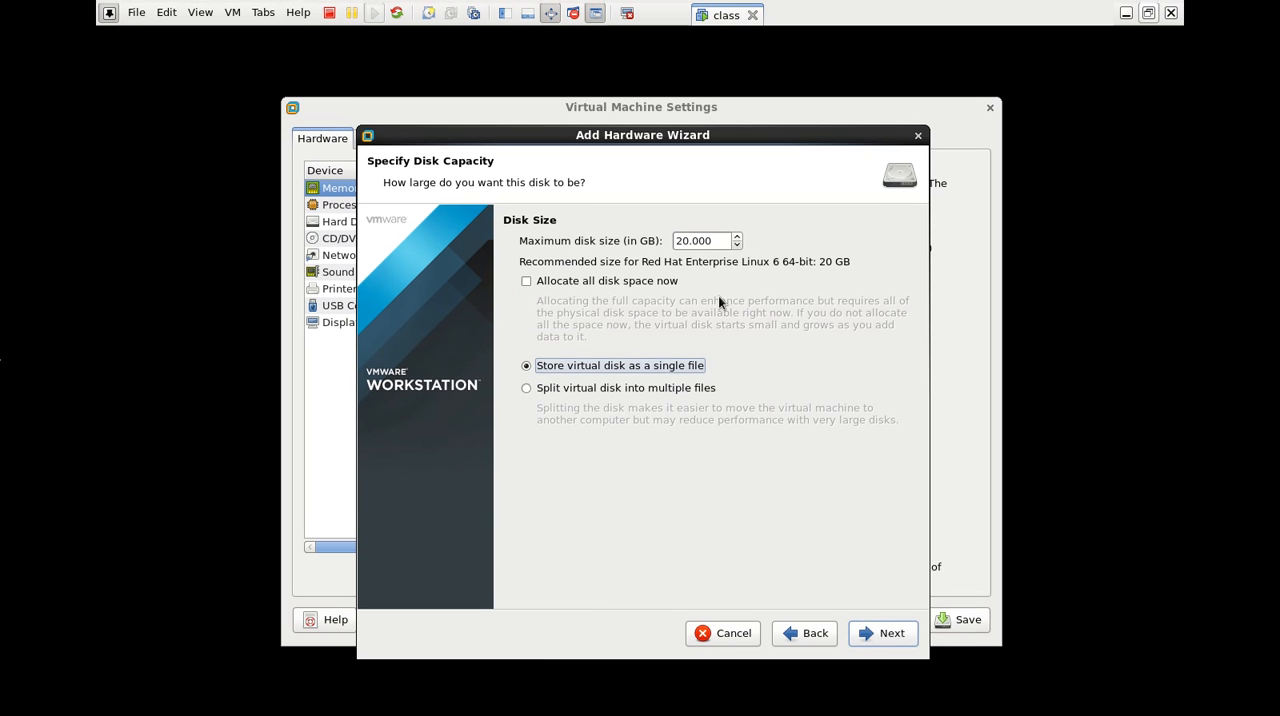
pyautogui.click(716, 237)
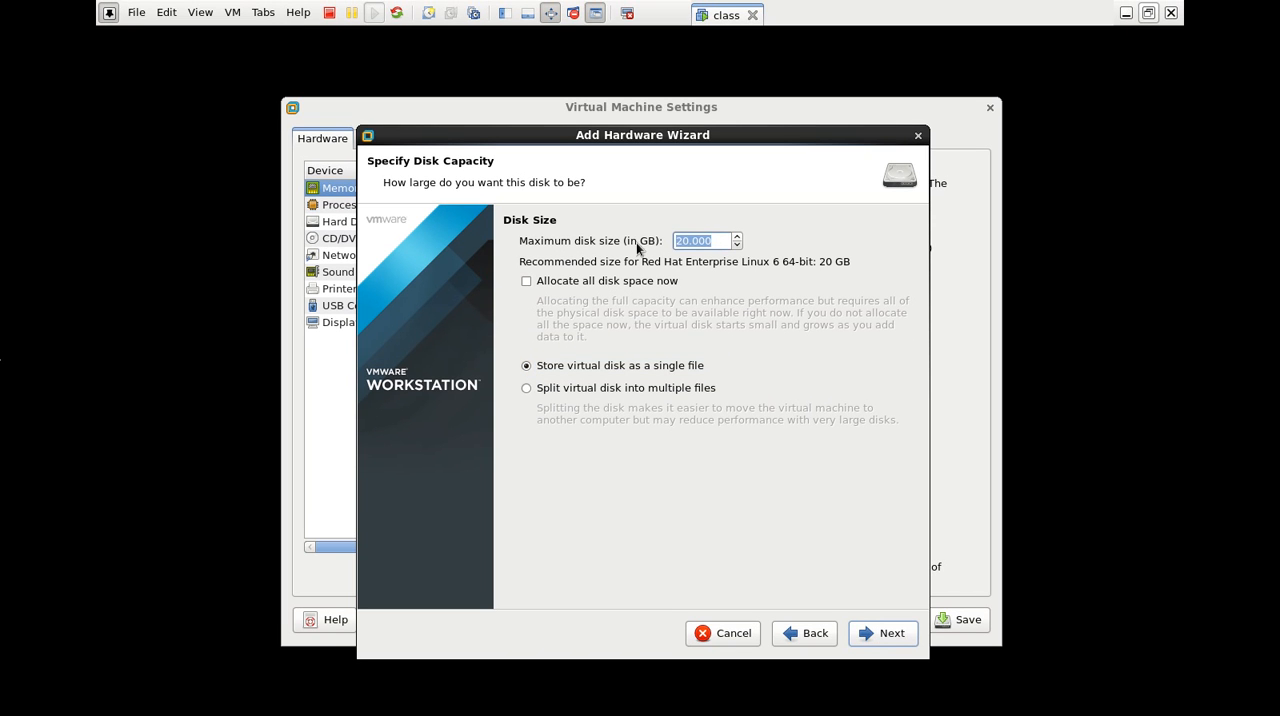
pyautogui.click(714, 240)
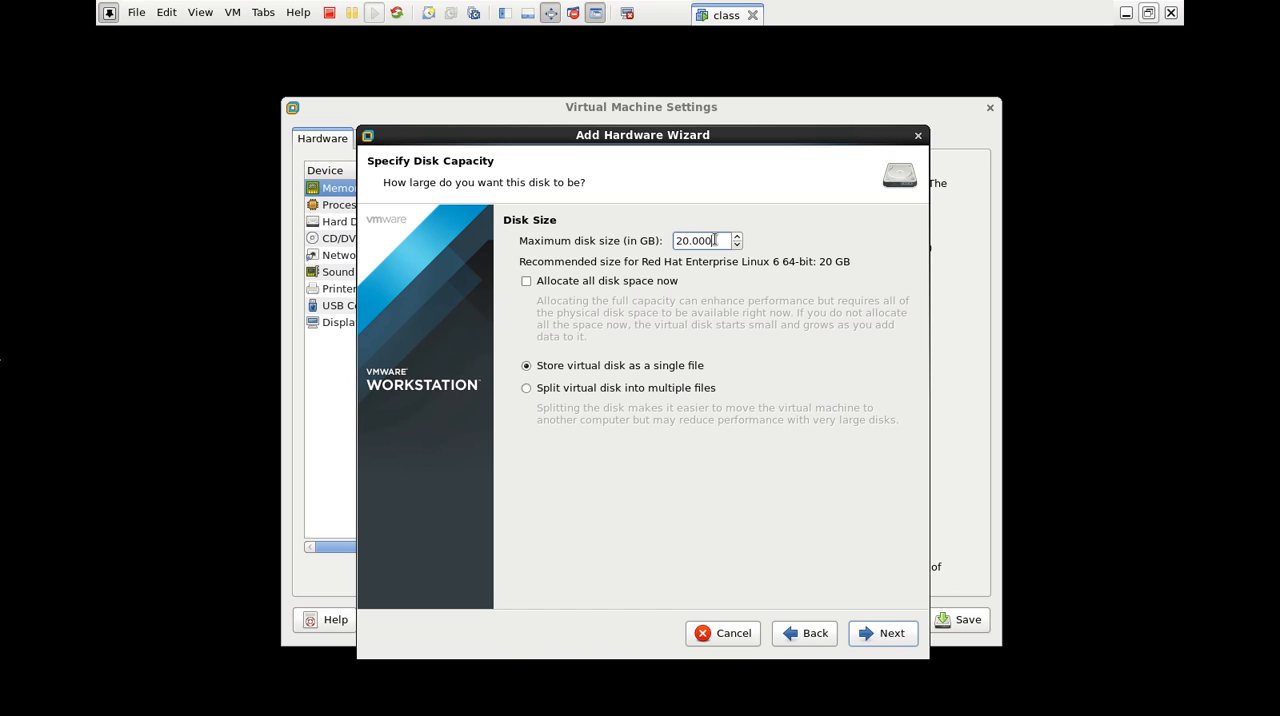
pyautogui.click(903, 631)
pyautogui.click(903, 631)
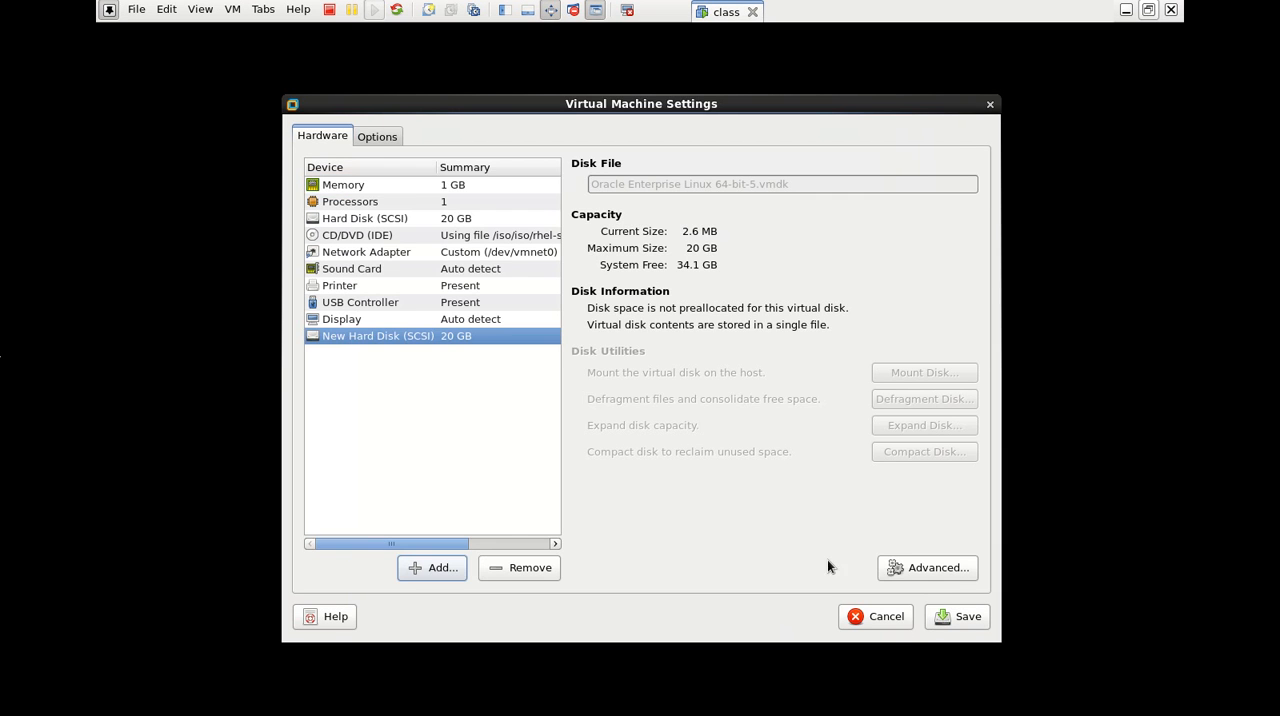
pyautogui.click(955, 616)
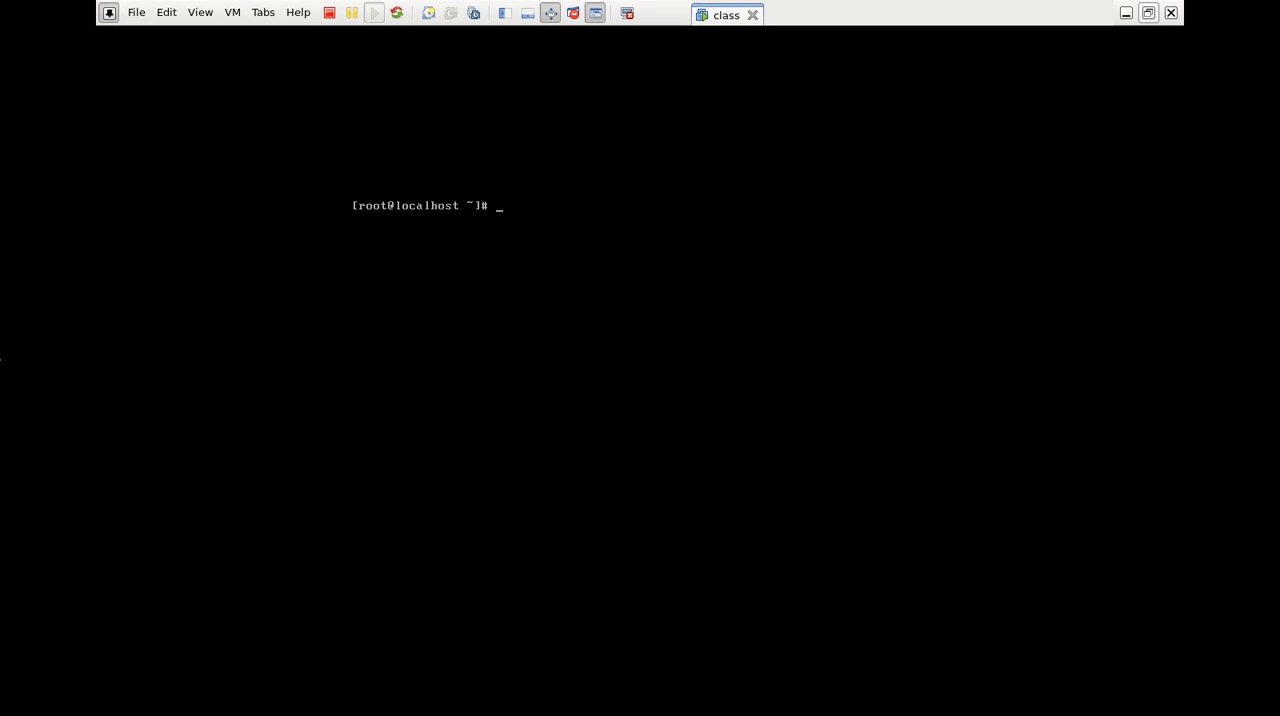
# List the /dev/sd* devices again and reboot the system
pyautogui.press('Up')
pyautogui.press('Up')
pyautogui.press('Return')
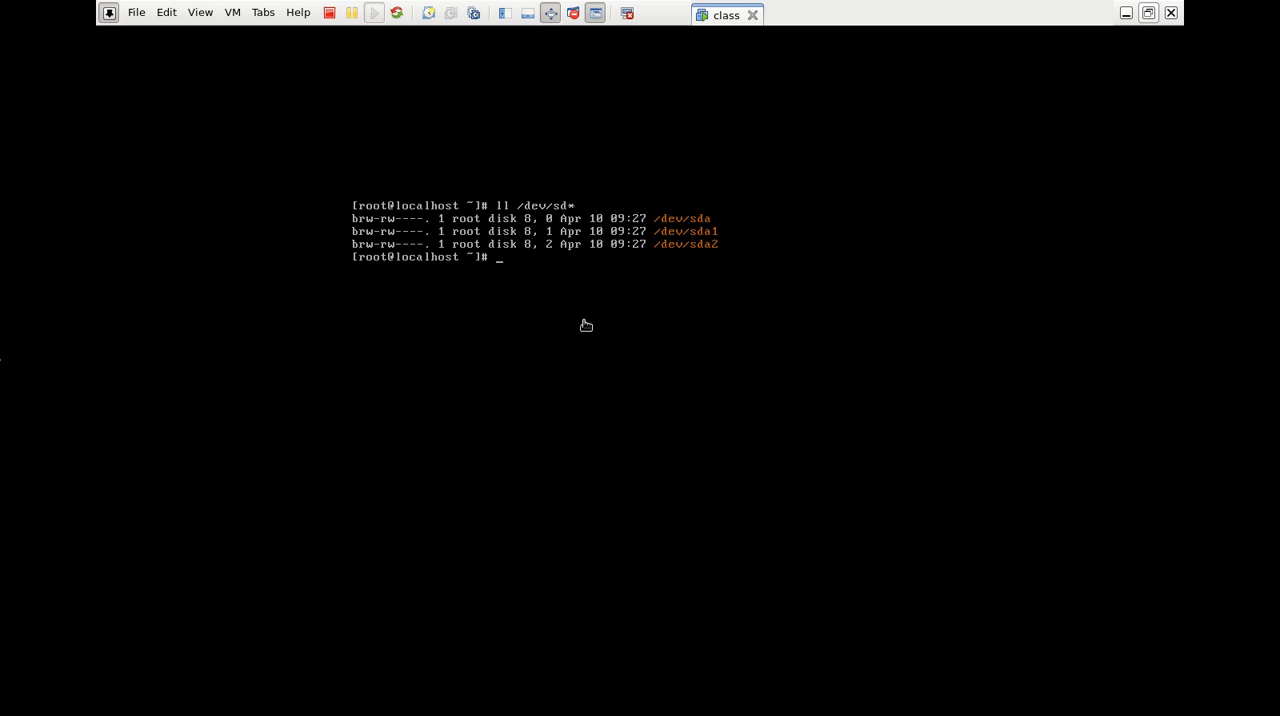
pyautogui.write('reboot')
pyautogui.press('Return')
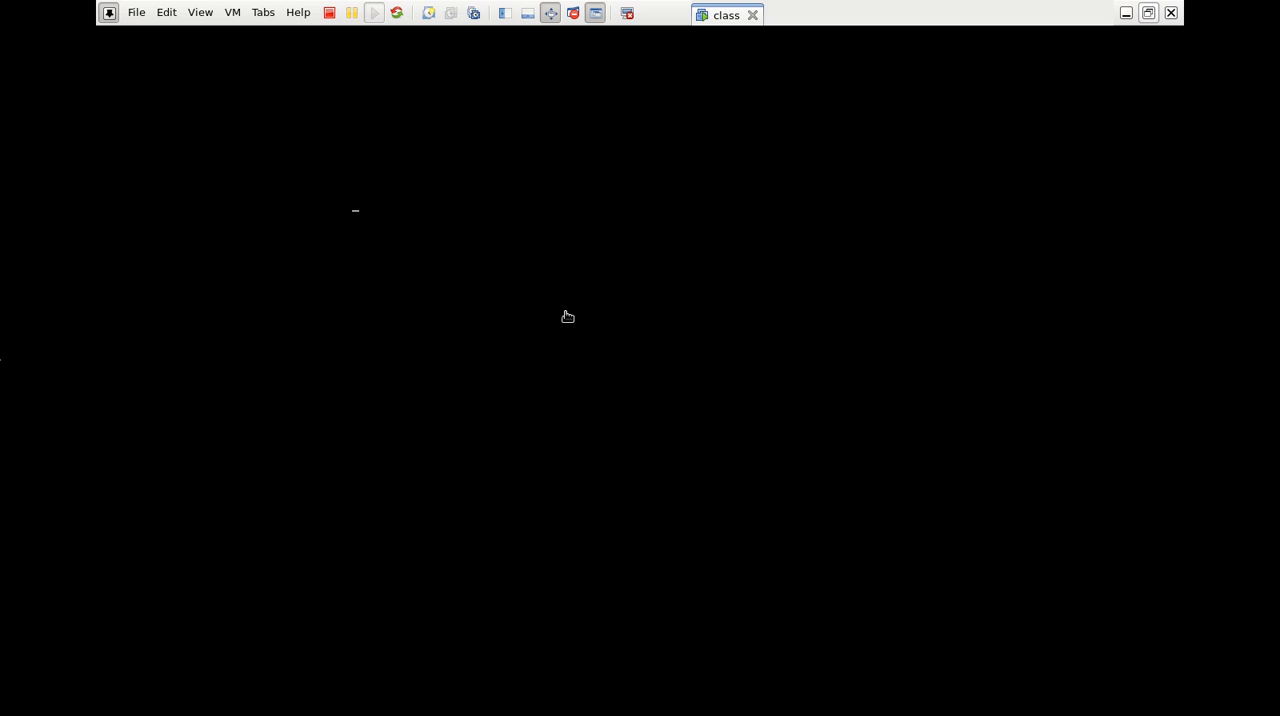
# Log in to the rebooted system as root with the account password
pyautogui.click(567, 316)
pyautogui.write('root')
pyautogui.press('Return')
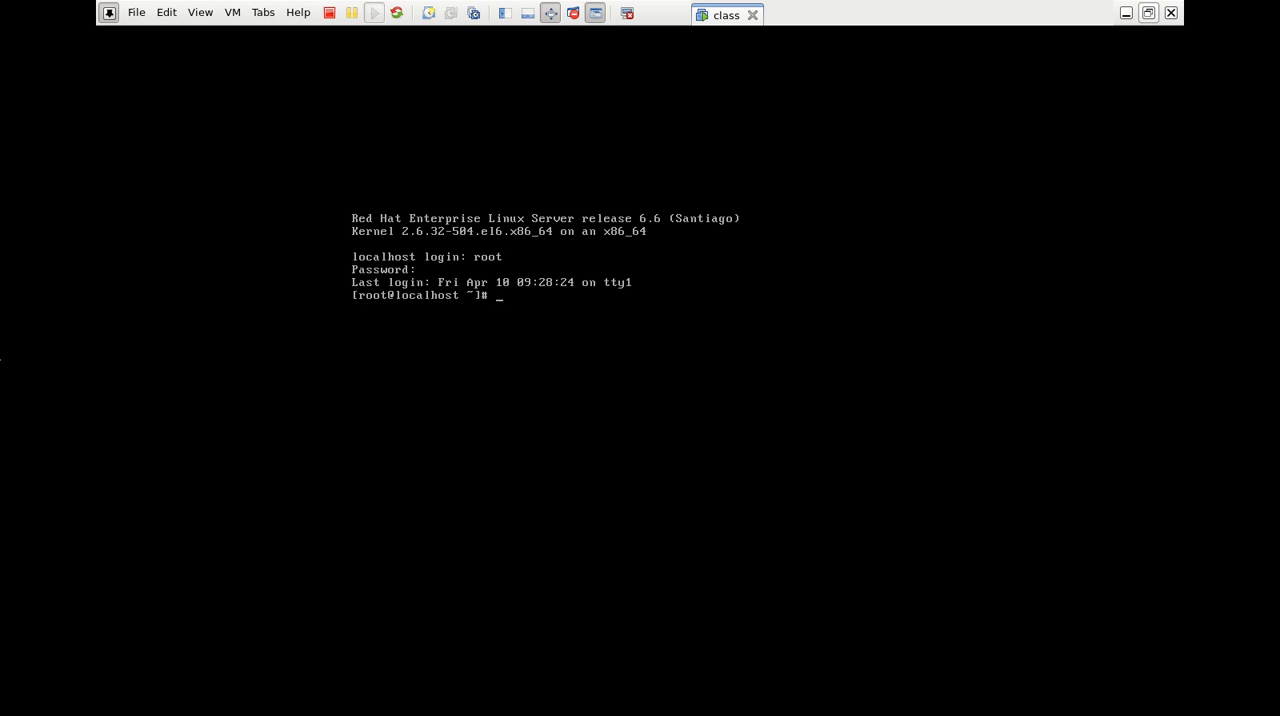
# Clear the terminal and list the /dev/sd* devices to check for the added disk
pyautogui.hotkey('ctrl', 'l')
pyautogui.write('ll /de')
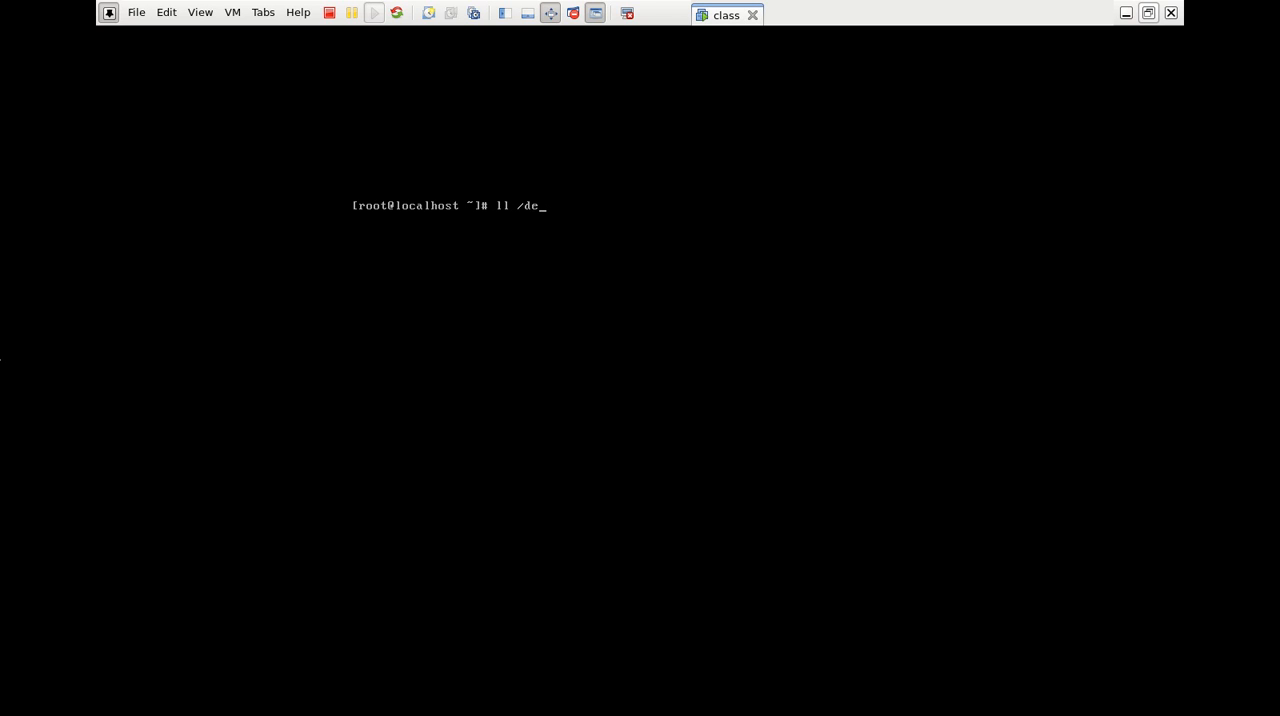
pyautogui.write('v/sd*')
pyautogui.press('Return')
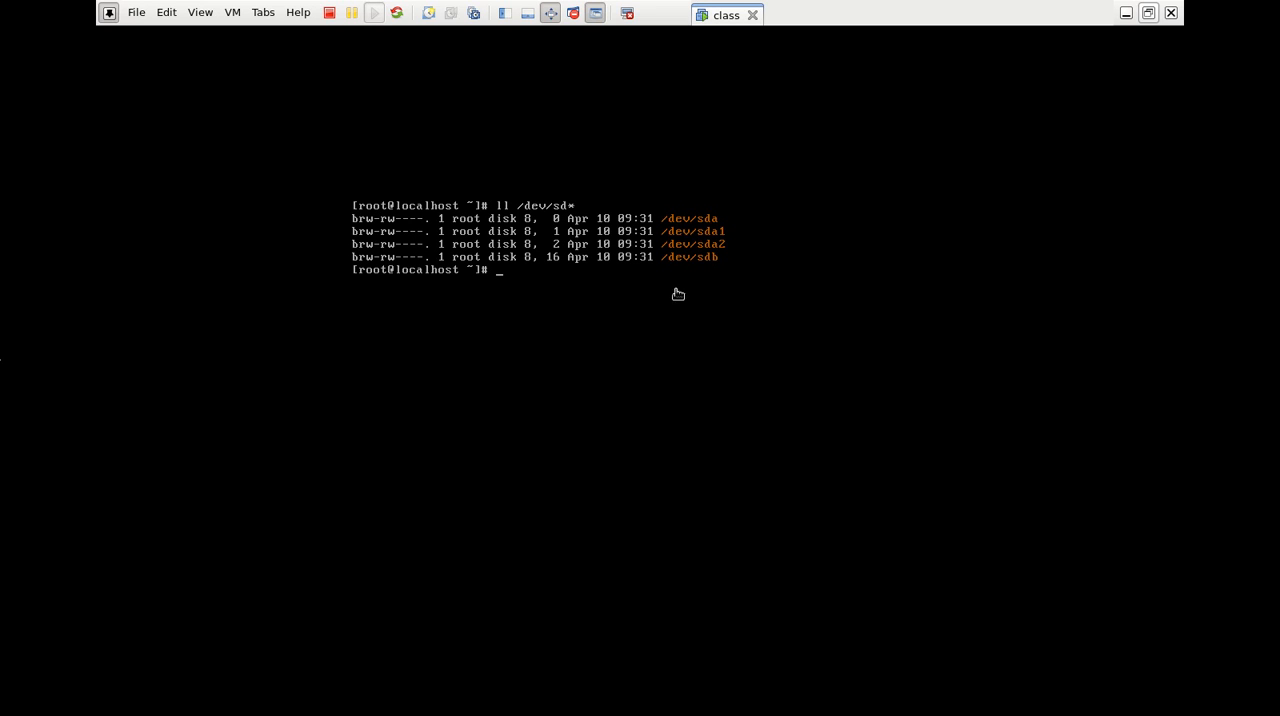
# Open /dev/sdb in fdisk to read its startup messages, abort the session and clear the terminal
pyautogui.click(585, 333)
pyautogui.write('fdisk /dev/sdb')
pyautogui.press('Return')
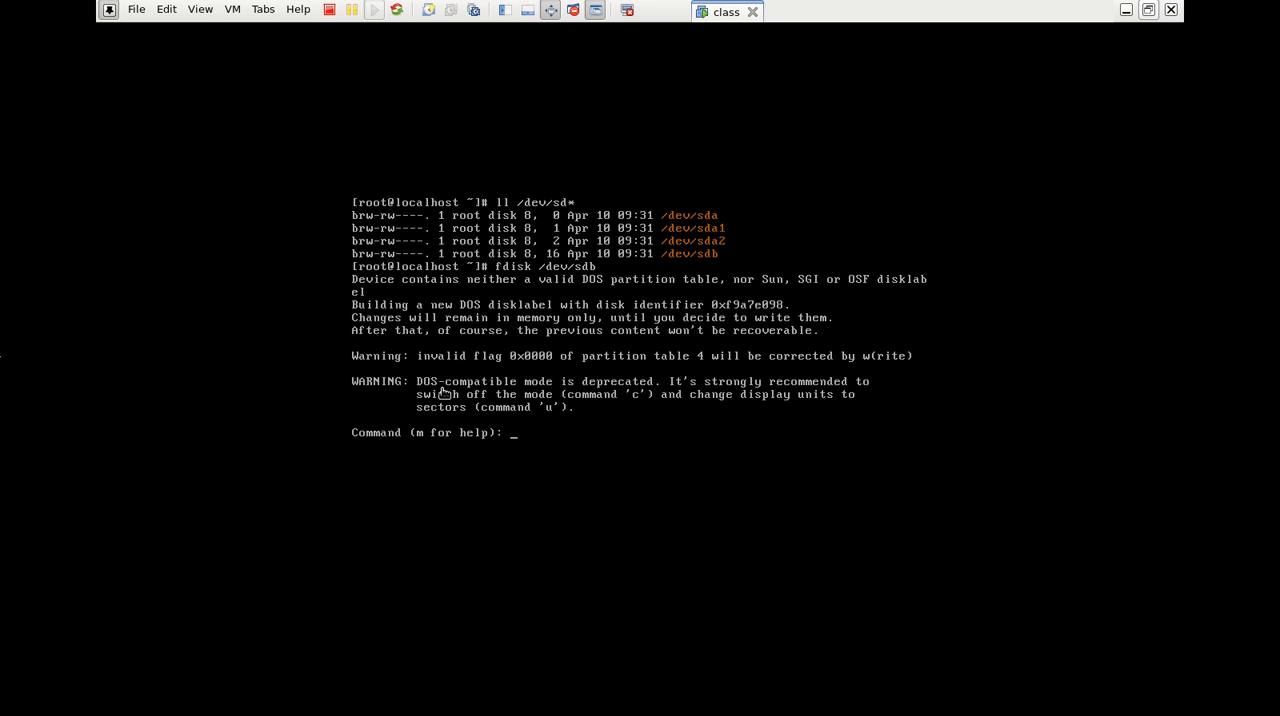
pyautogui.hotkey('ctrl', 'c')
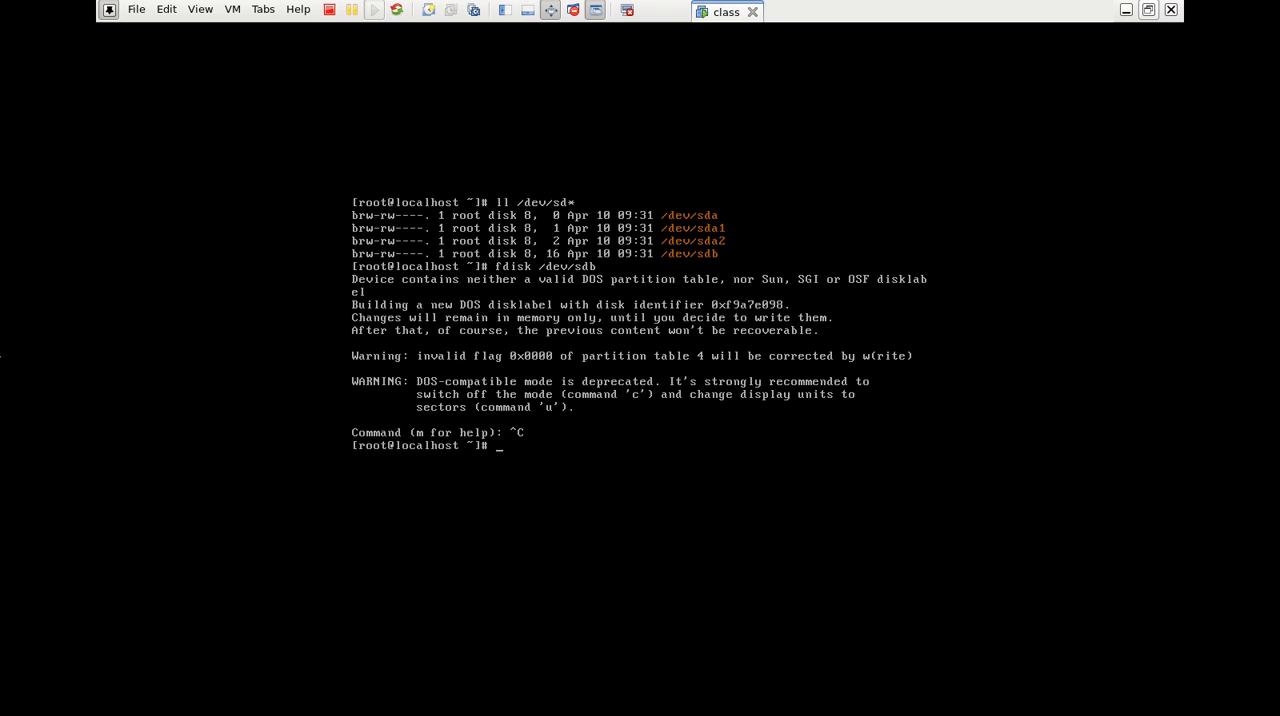
pyautogui.hotkey('ctrl', 'l')
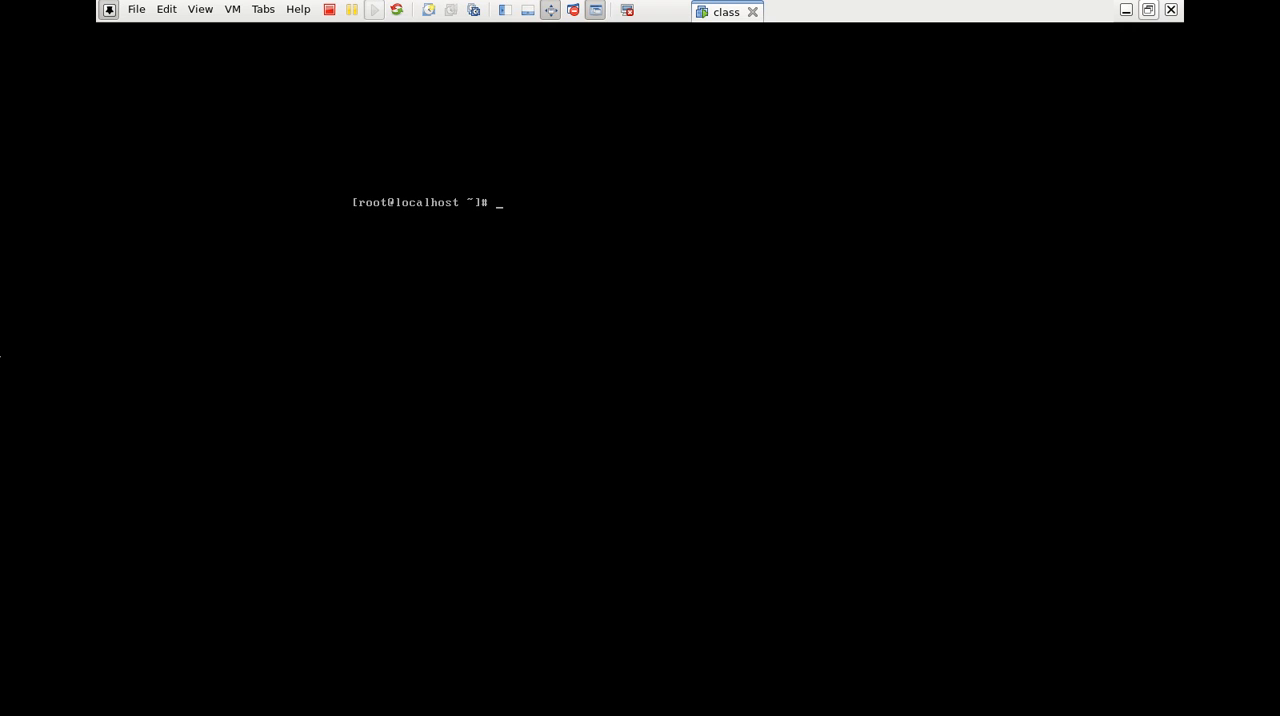
# Format the whole /dev/sdb disk using mkdosfs with the -I option and clear the terminal
pyautogui.write('mkdosfs - /dev/sdb')
pyautogui.press('Return')
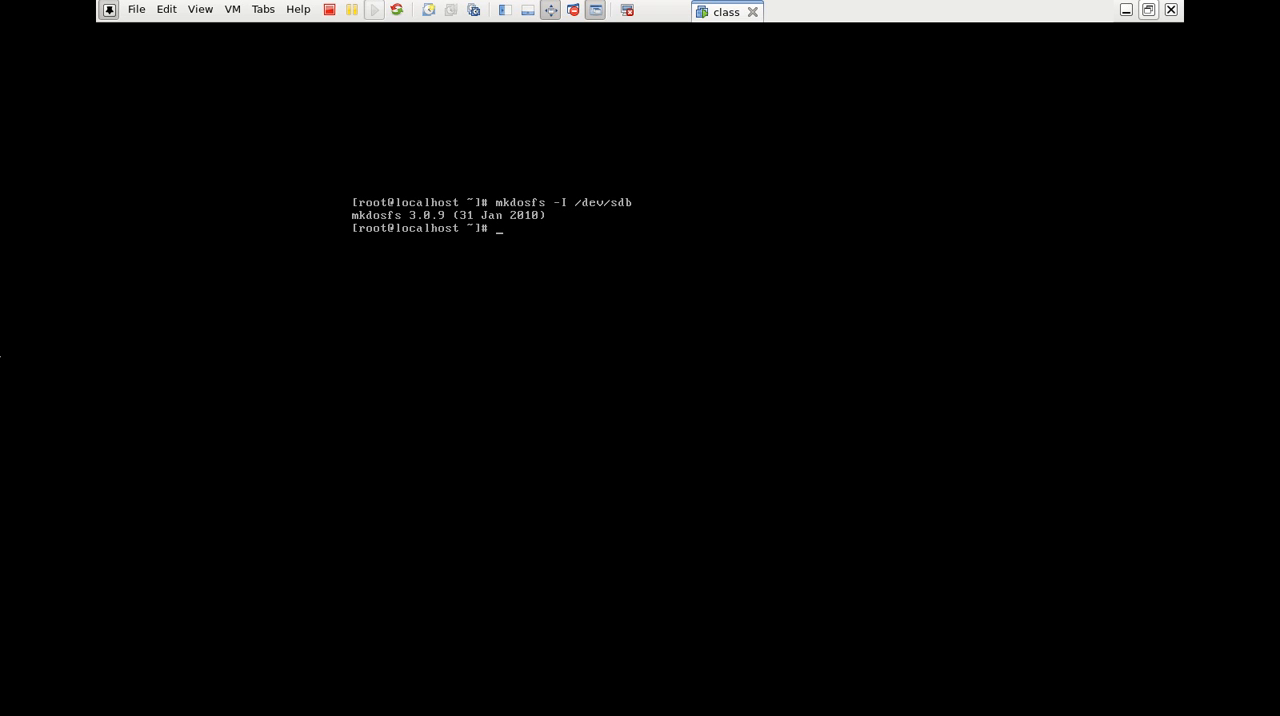
pyautogui.hotkey('ctrl', 'l')
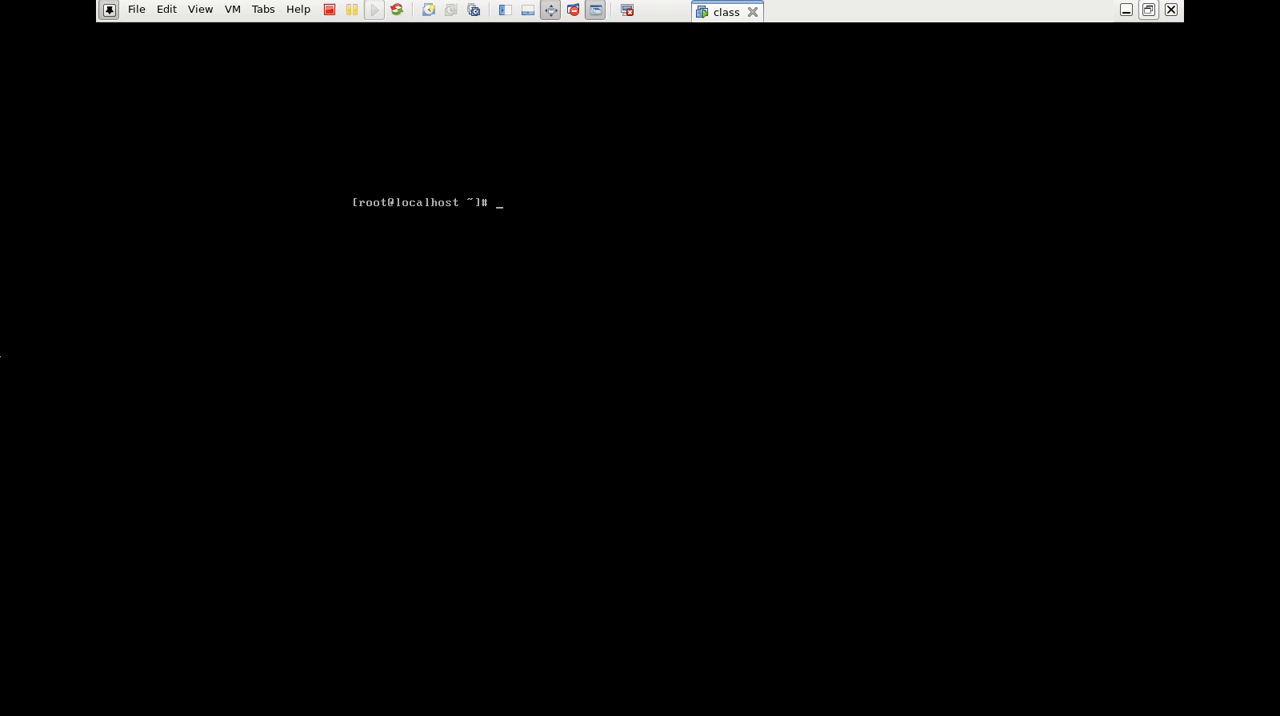
# Recheck the fdisk startup messages for the formatted /dev/sdb, abort the session and clear the terminal
pyautogui.press('Up')
pyautogui.press('Up')
pyautogui.press('Return')
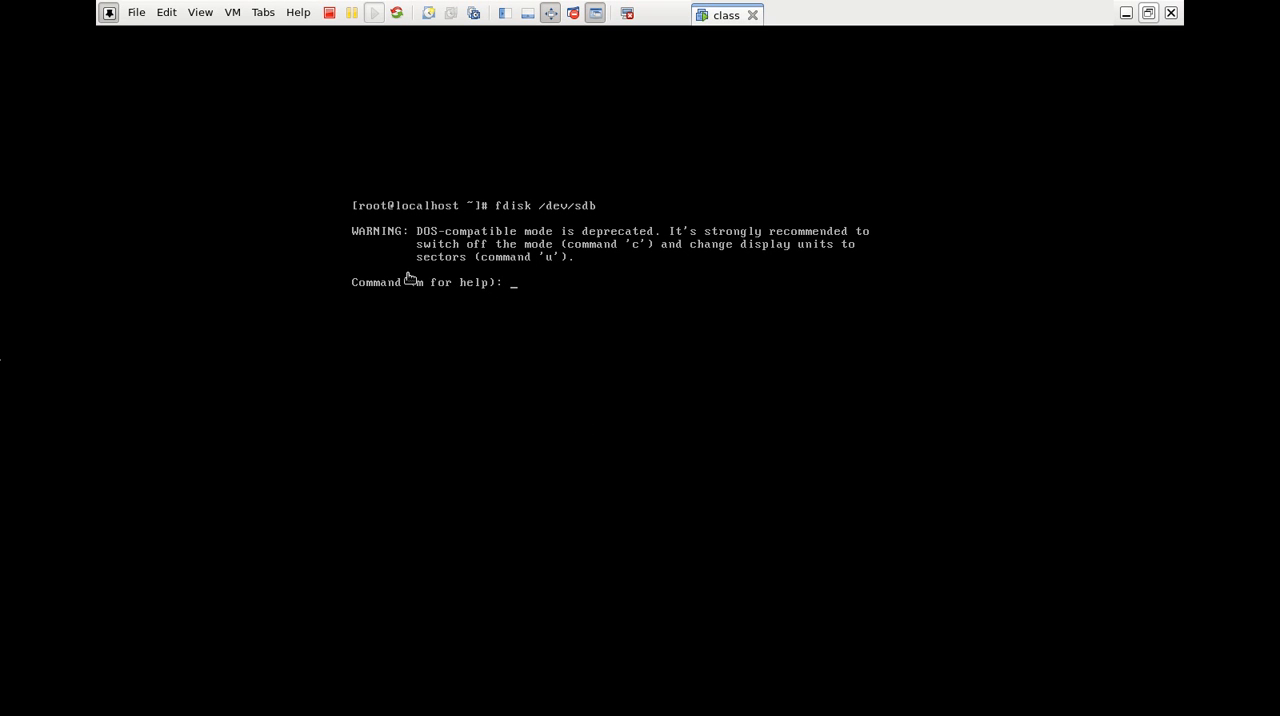
pyautogui.hotkey('ctrl', 'c')
pyautogui.press('Return')
pyautogui.hotkey('ctrl', 'l')
# Open /dev/sdb in fdisk with the -cu options and display the command help
pyautogui.press('Up')
pyautogui.write('-cu')
pyautogui.press('Return')
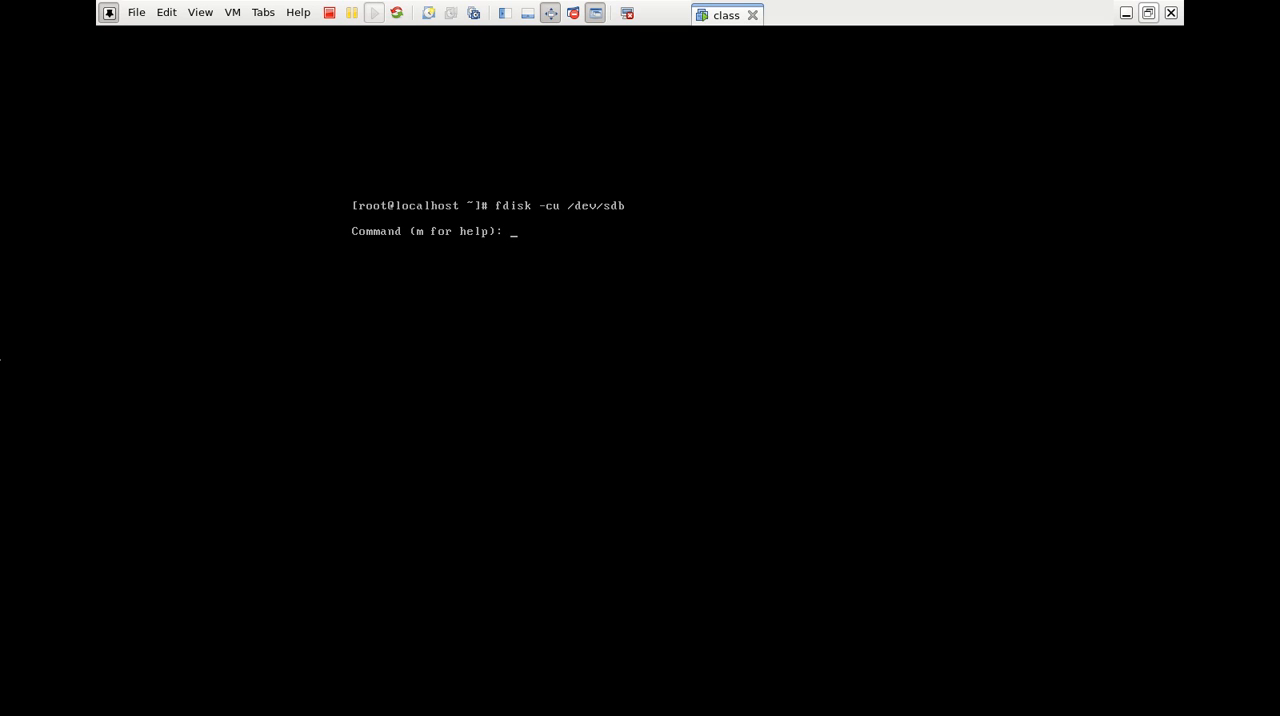
pyautogui.write('m')
pyautogui.press('Return')
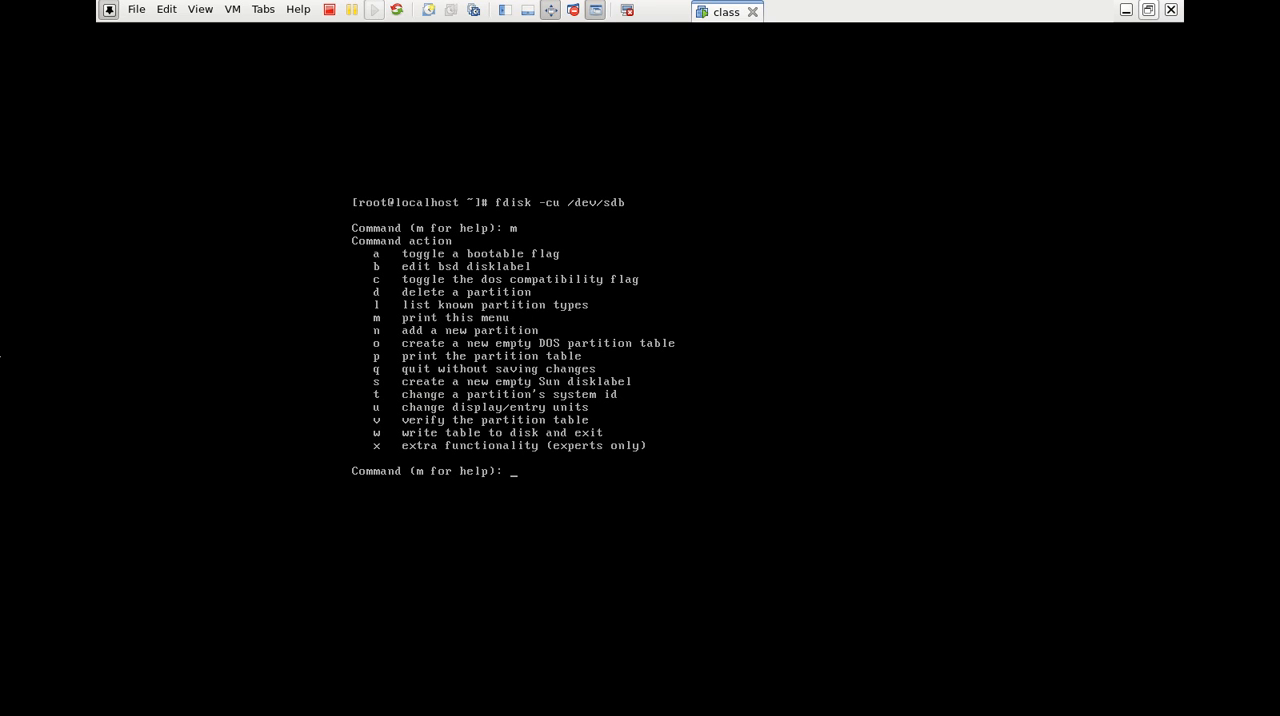
# Create primary partition 1 with the default first sector and a size of +5G, and print the partition table
pyautogui.write('n')
pyautogui.press('Return')
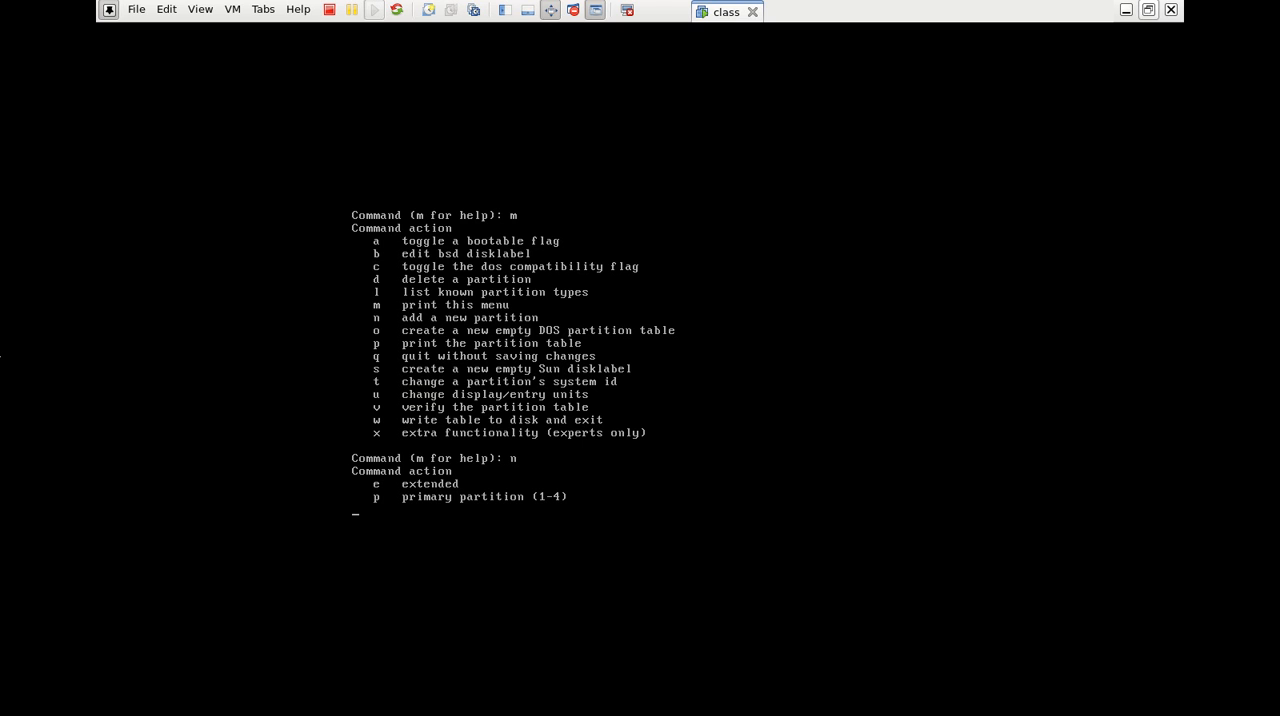
pyautogui.write('p')
pyautogui.press('Return')
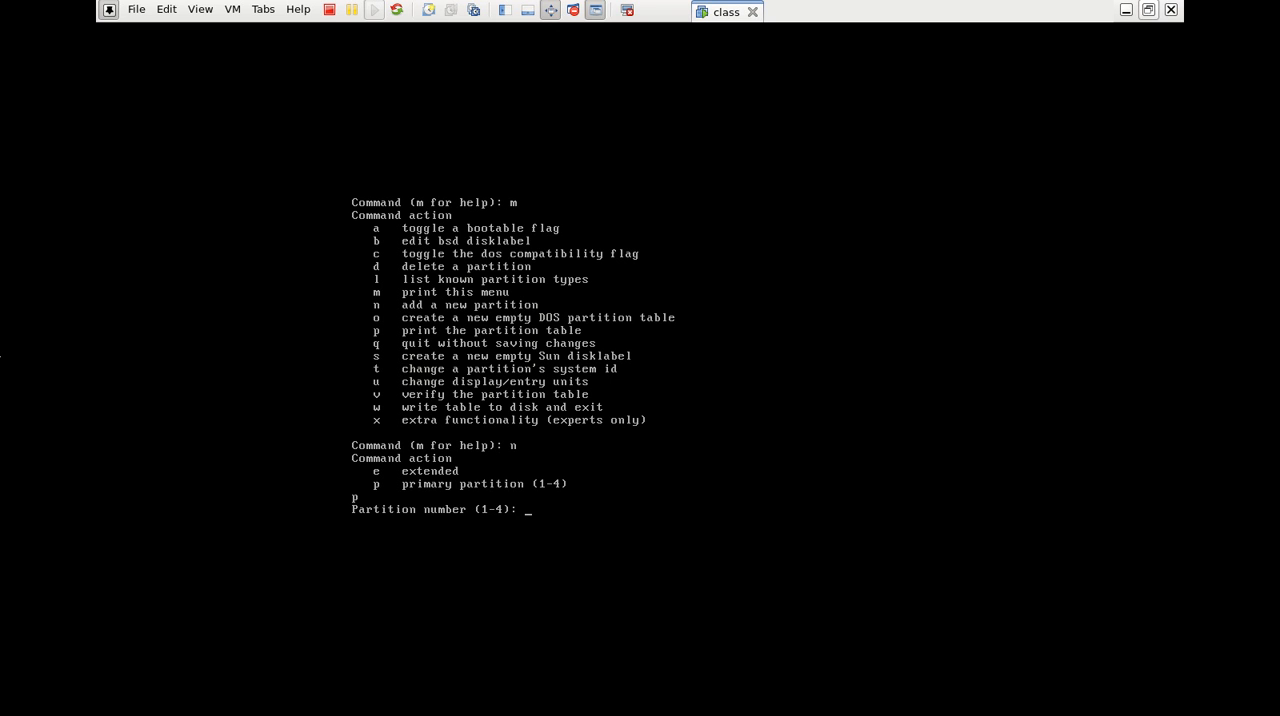
pyautogui.write('1')
pyautogui.press('Return')
pyautogui.press('Return')
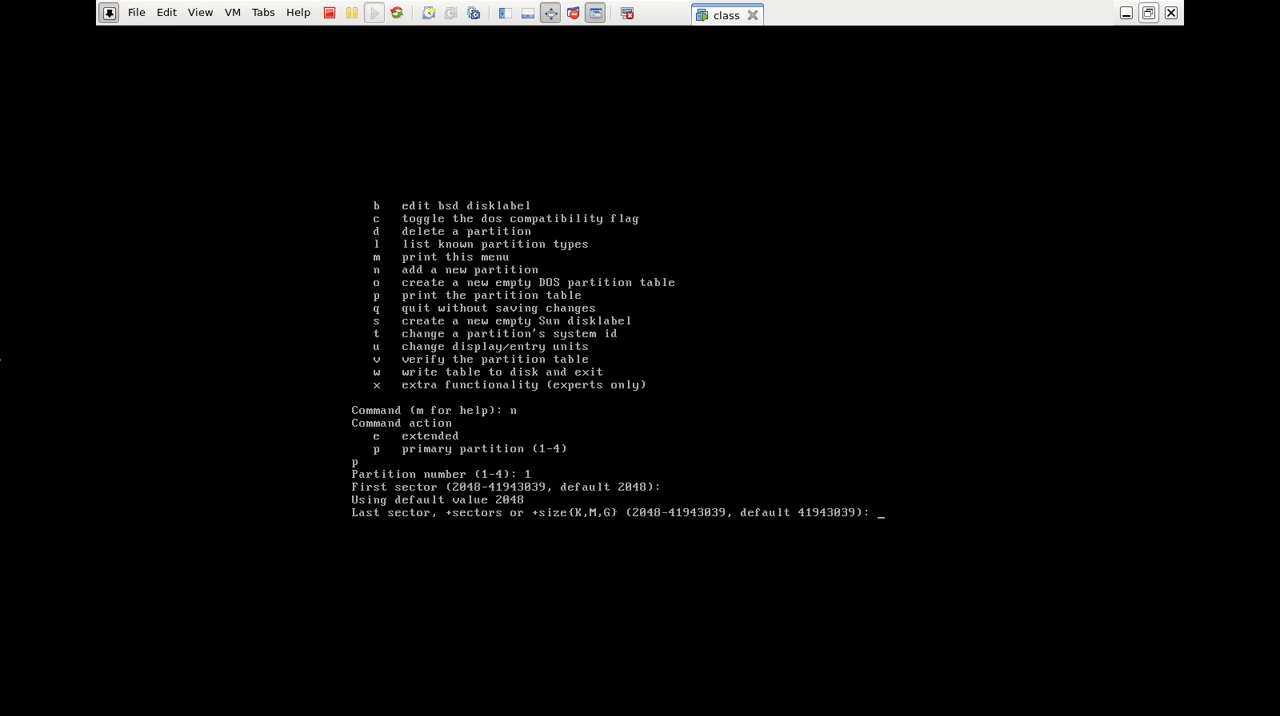
pyautogui.write('+5G')
pyautogui.press('Return')
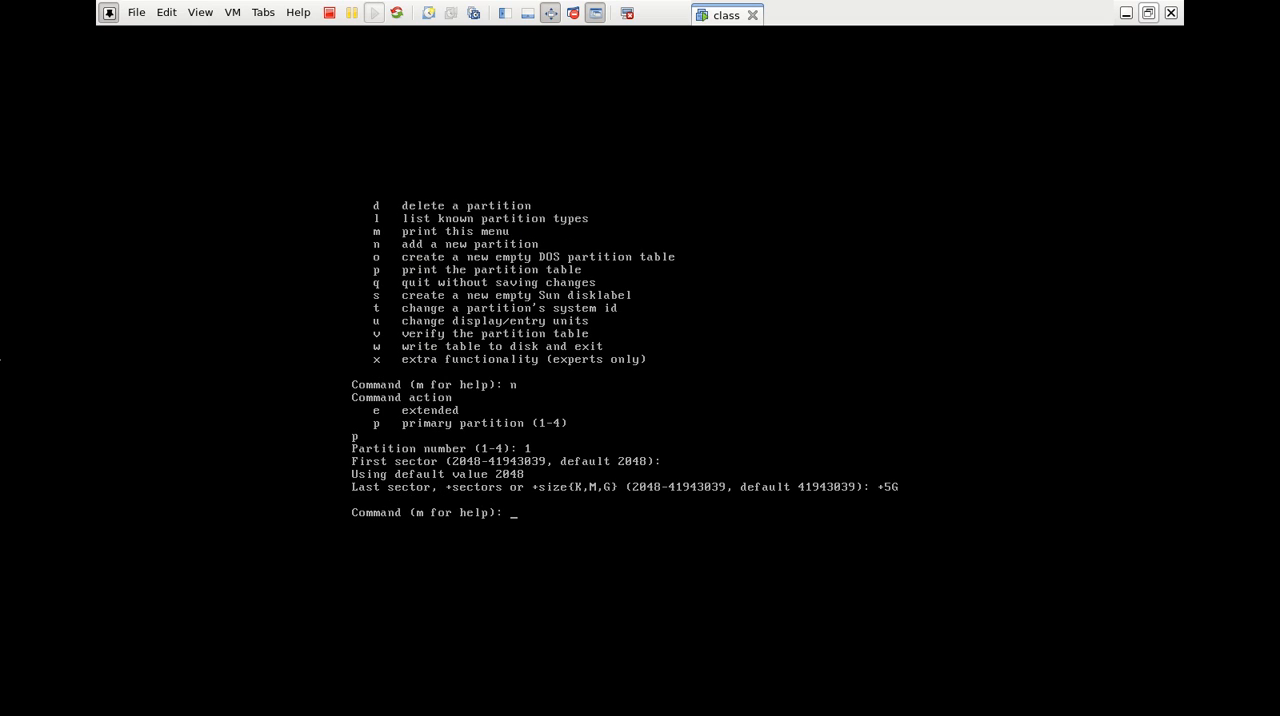
pyautogui.write('p')
pyautogui.press('Return')
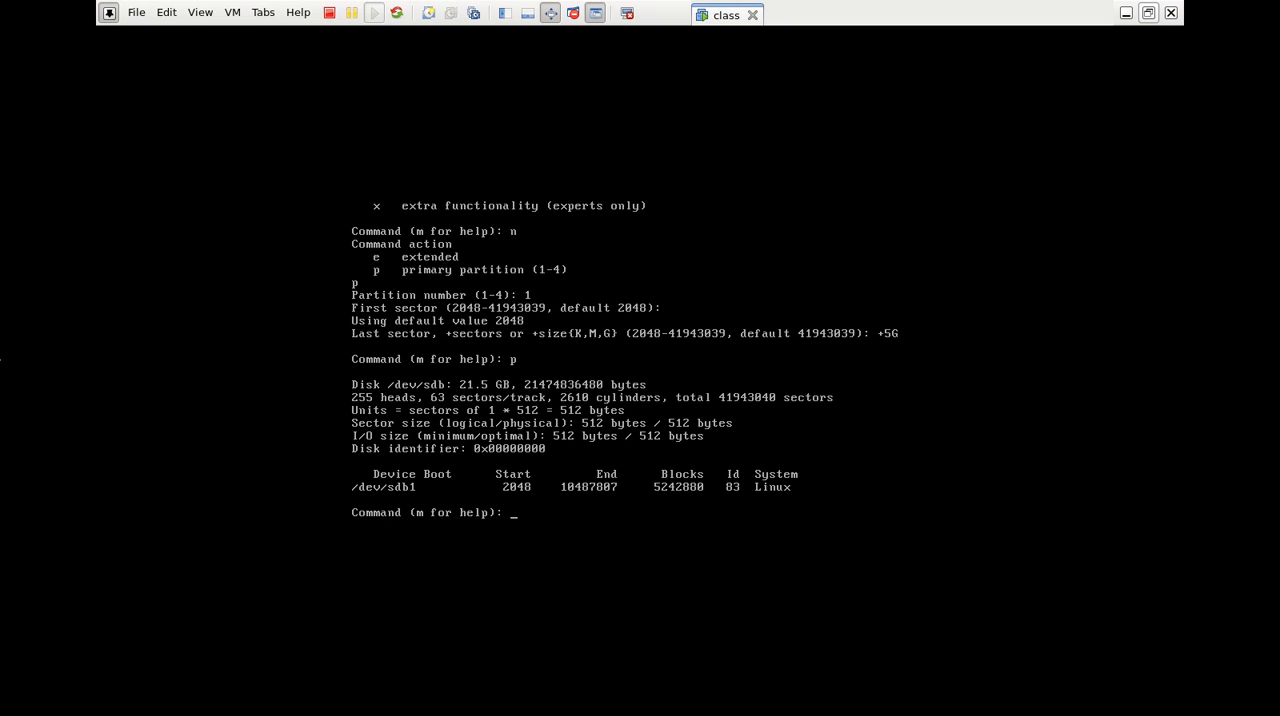
# Create primary partition 2 with the default first sector and a size of +4G, and print the partition table
pyautogui.write('n')
pyautogui.press('Return')
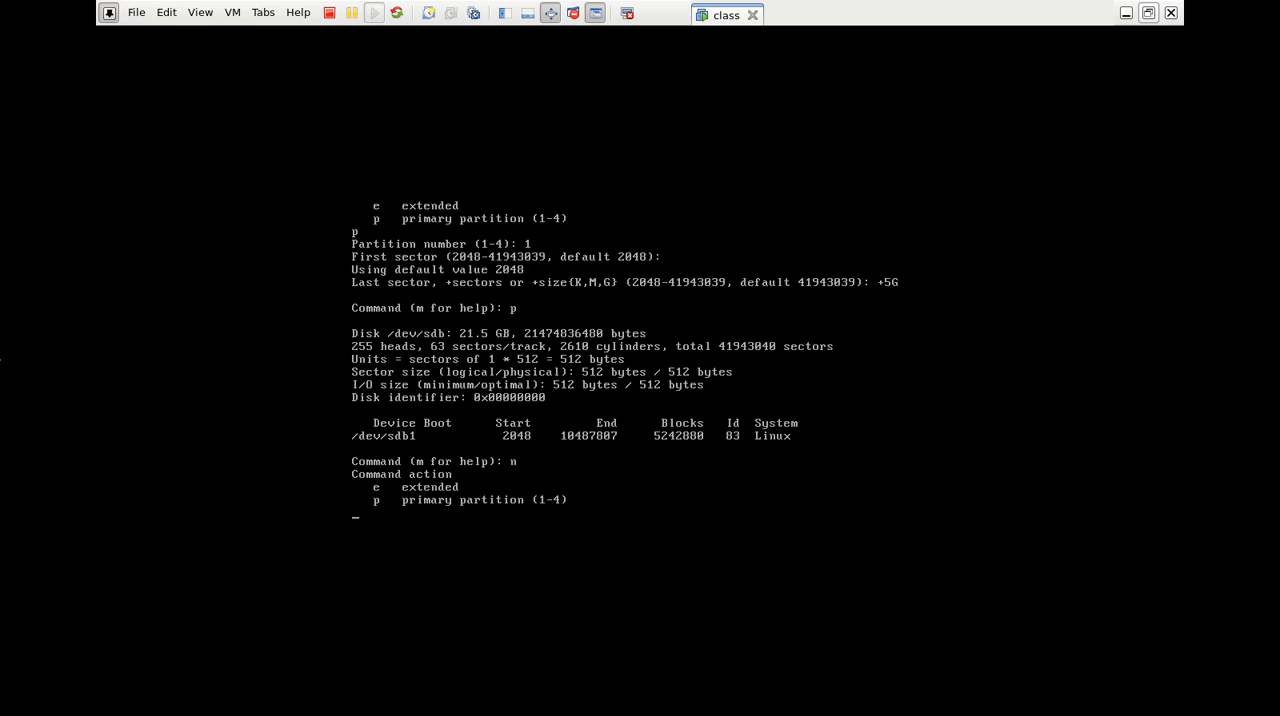
pyautogui.write('p')
pyautogui.press('Return')
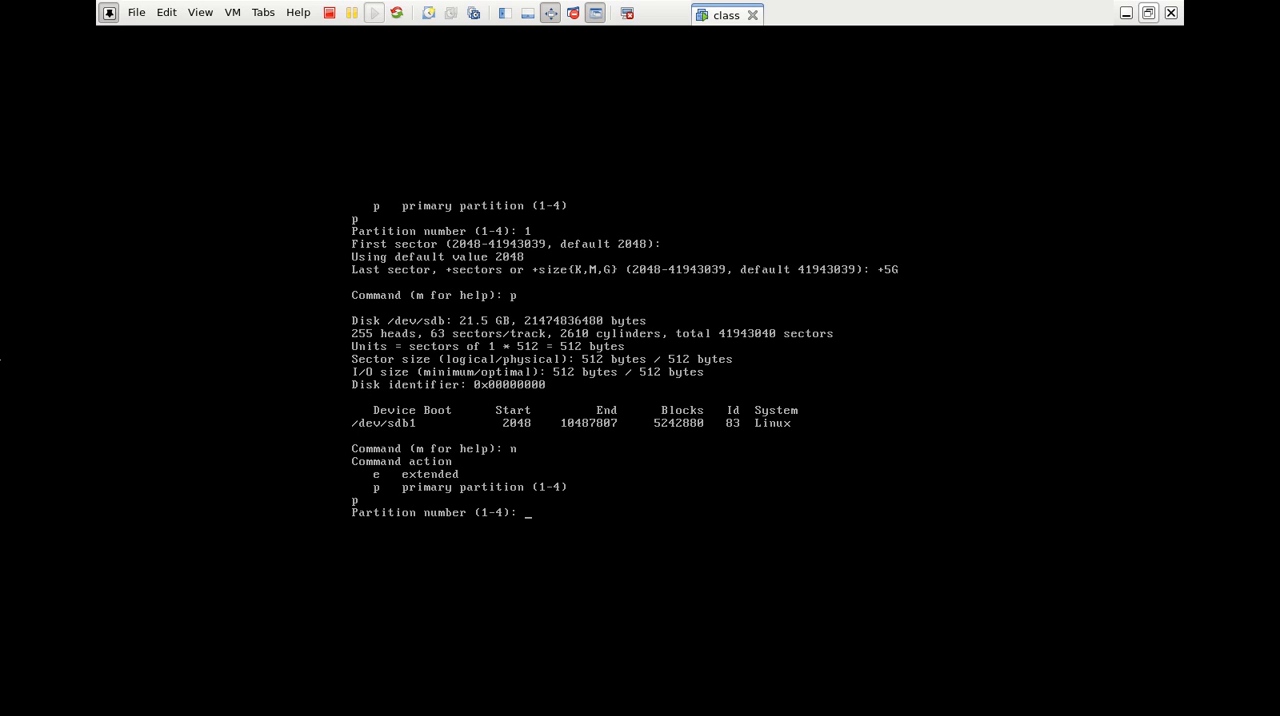
pyautogui.write('2')
pyautogui.press('Return')
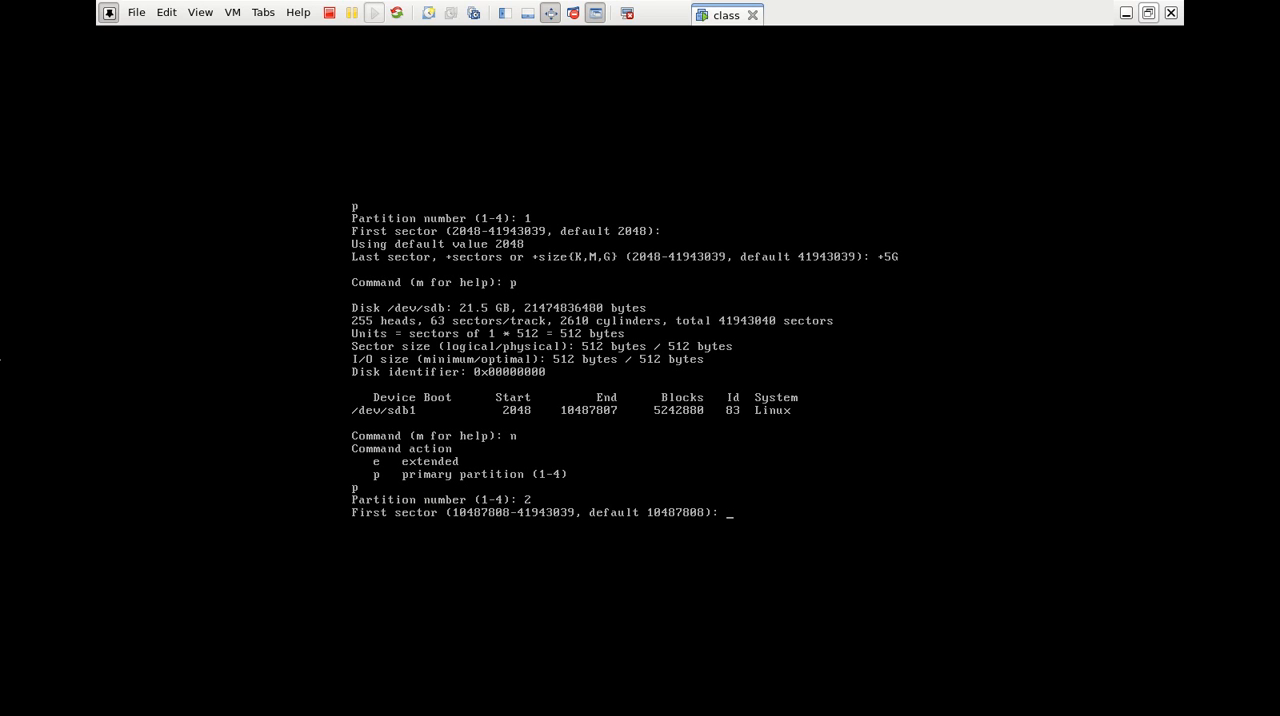
pyautogui.press('Return')
pyautogui.write('+')
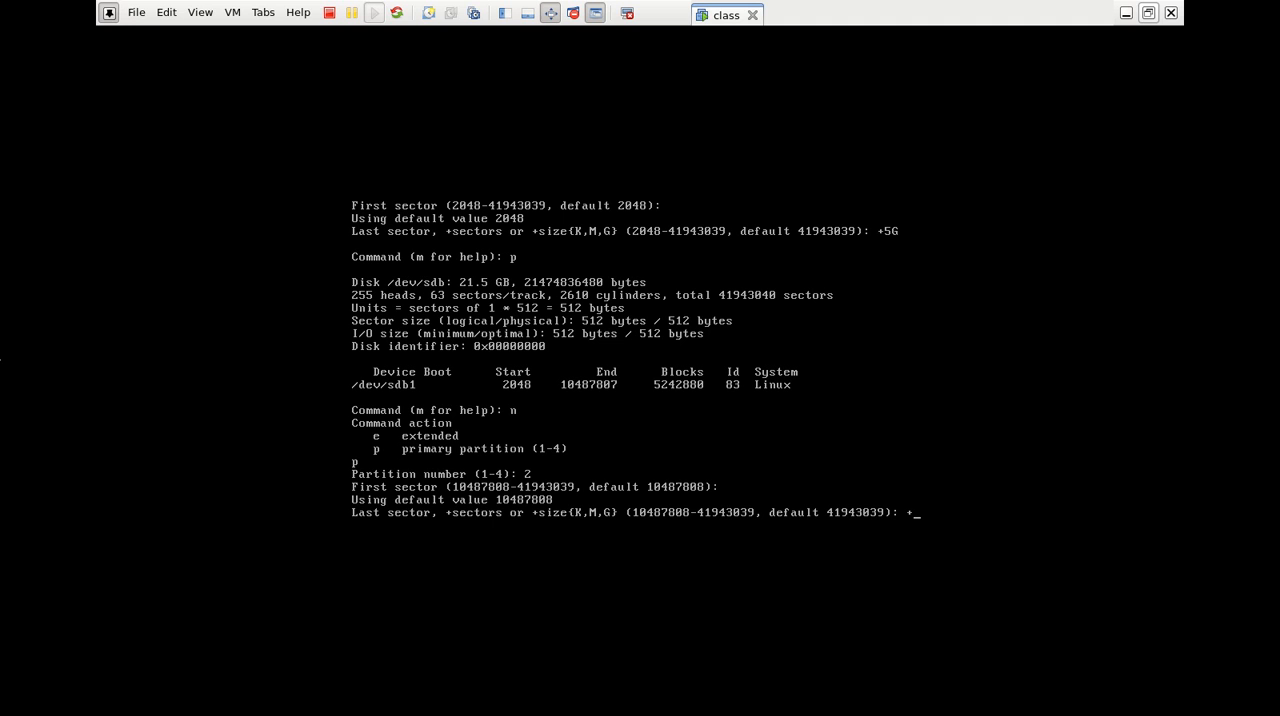
pyautogui.write('4G')
pyautogui.press('Return')
pyautogui.write('p): p')
pyautogui.press('Return')
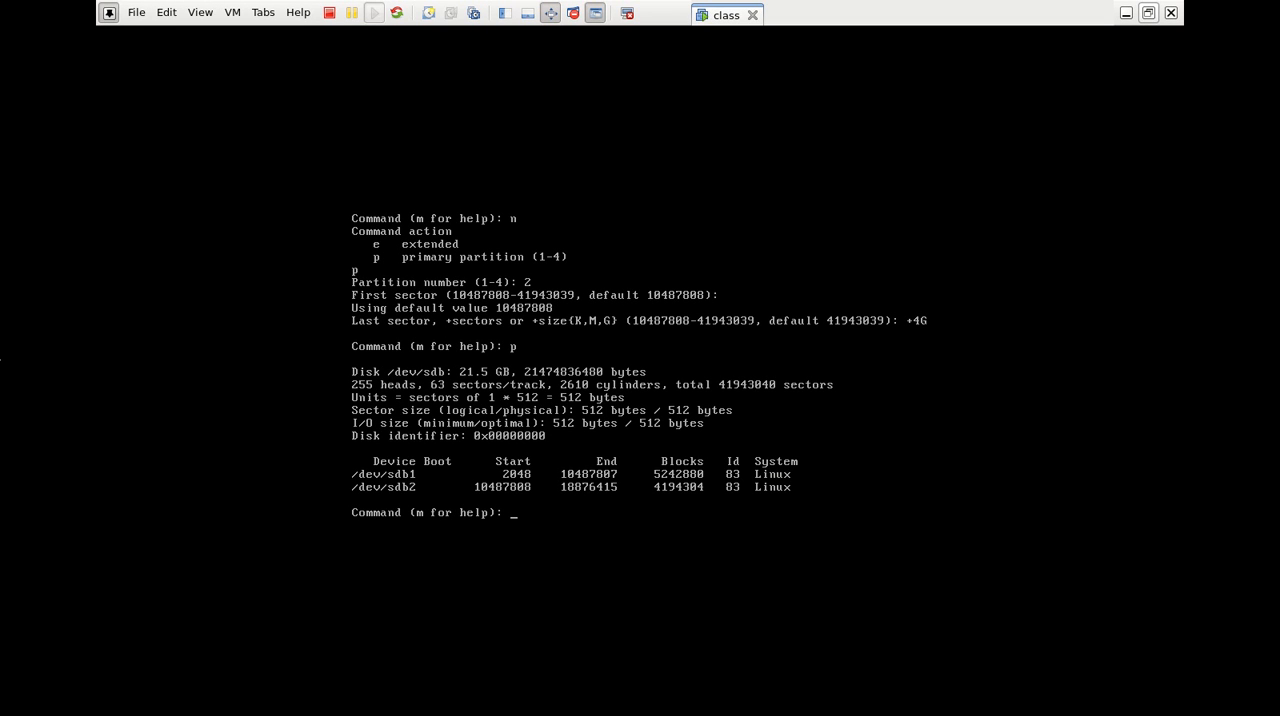
# Create primary partition 3 with the default first sector and a size of +3G, and print the partition table
pyautogui.write('n')
pyautogui.press('Return')
pyautogui.write('p')
pyautogui.press('Return')
pyautogui.write('3')
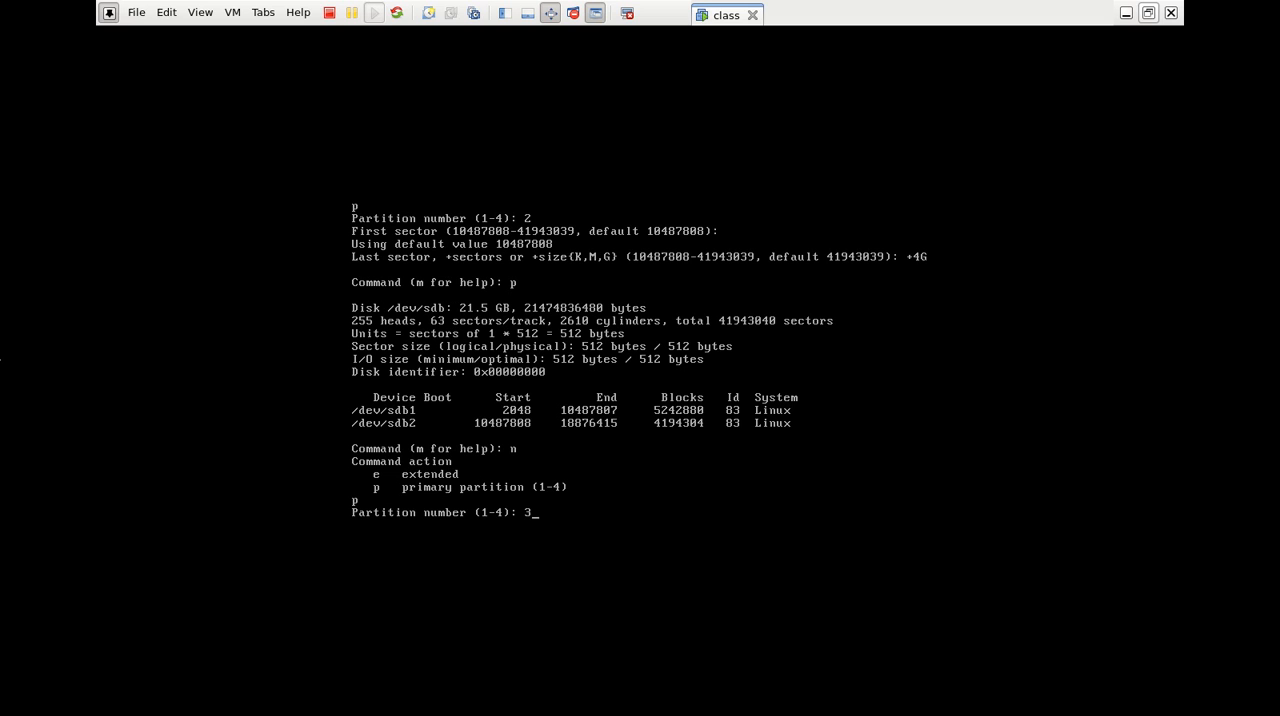
pyautogui.press('Return')
pyautogui.press('Return')
pyautogui.write('+3G')
pyautogui.press('Return')
pyautogui.write('p')
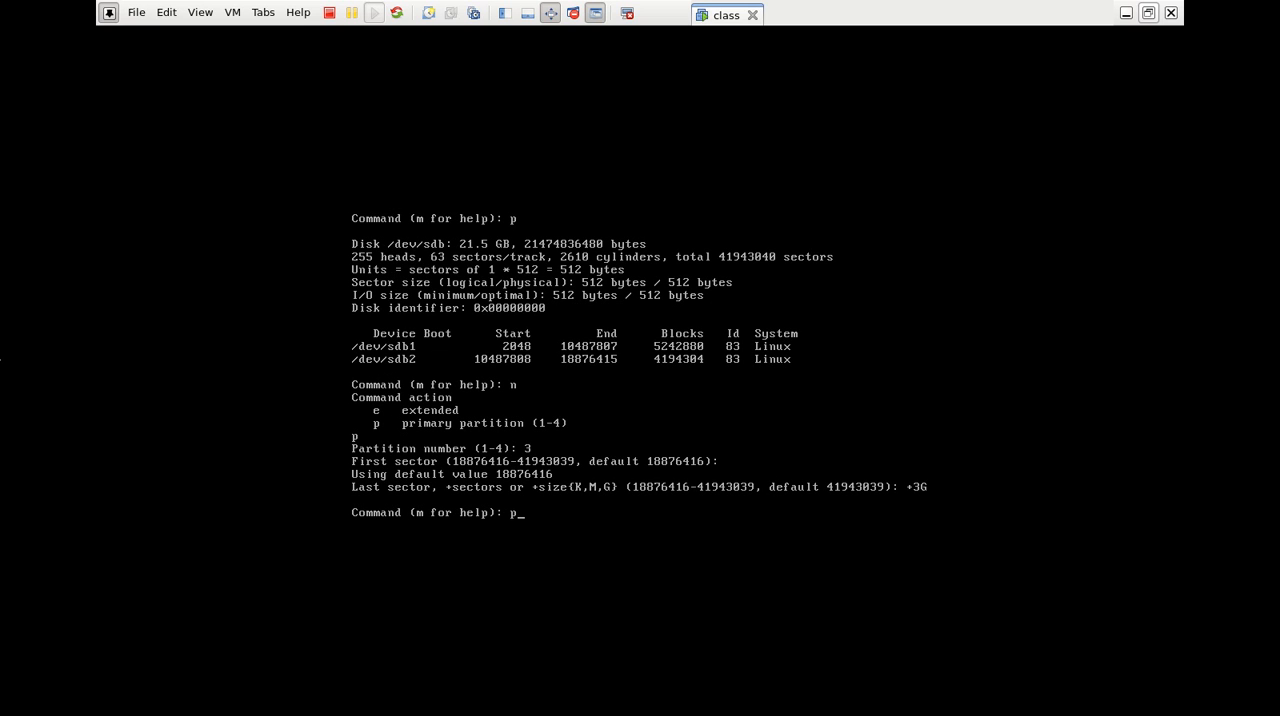
pyautogui.press('Return')
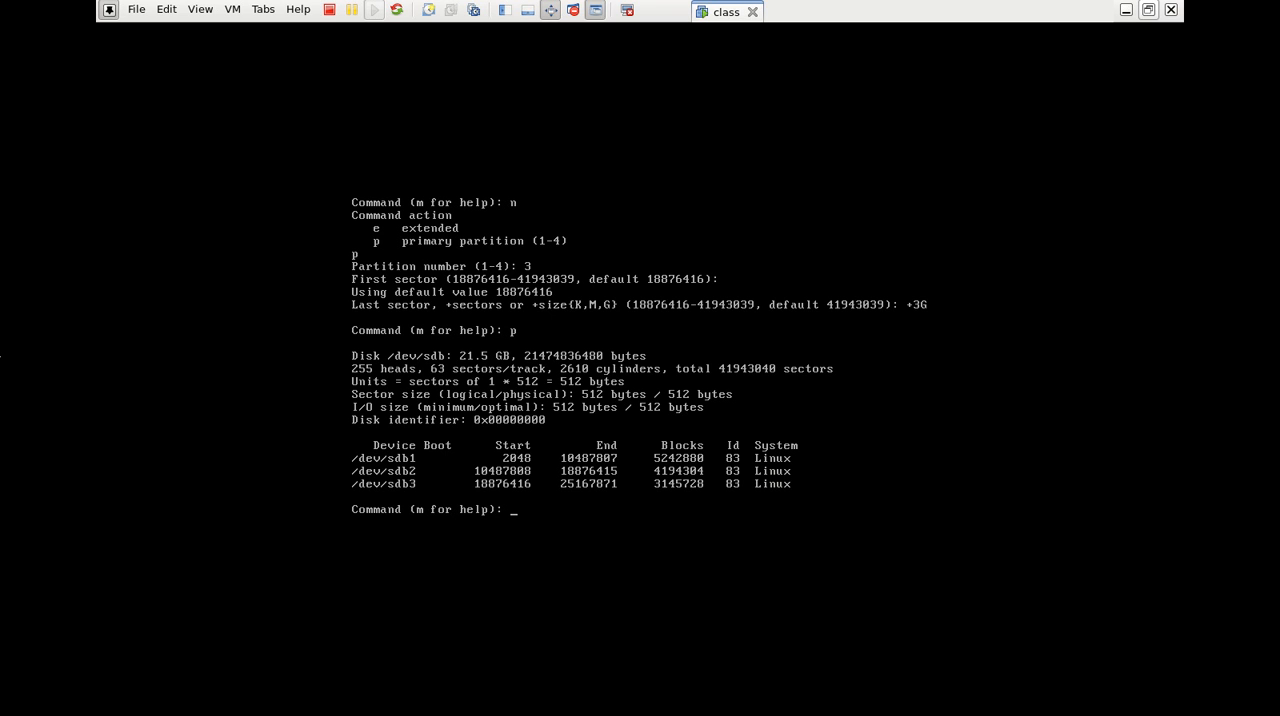
# Create an extended partition 4 spanning the remaining disk space with default first and last sectors, and print the partition table
pyautogui.write('n')
pyautogui.press('Return')
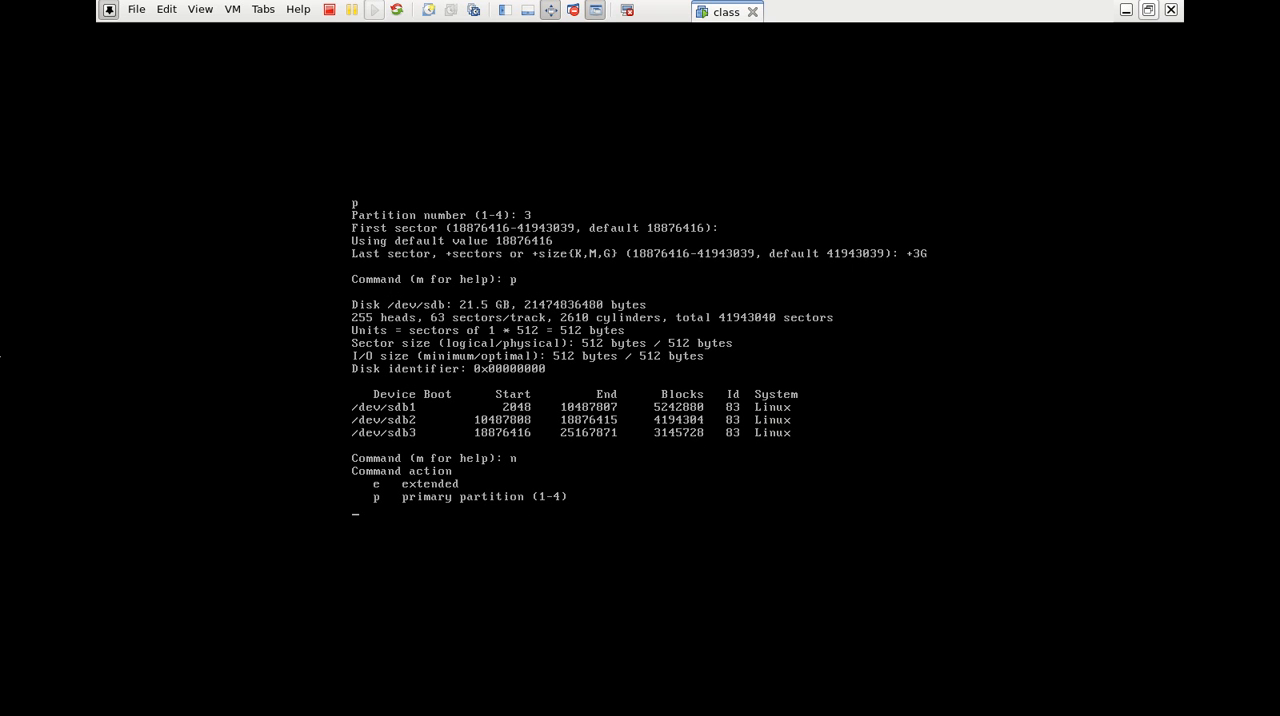
pyautogui.write('e')
pyautogui.press('Return')
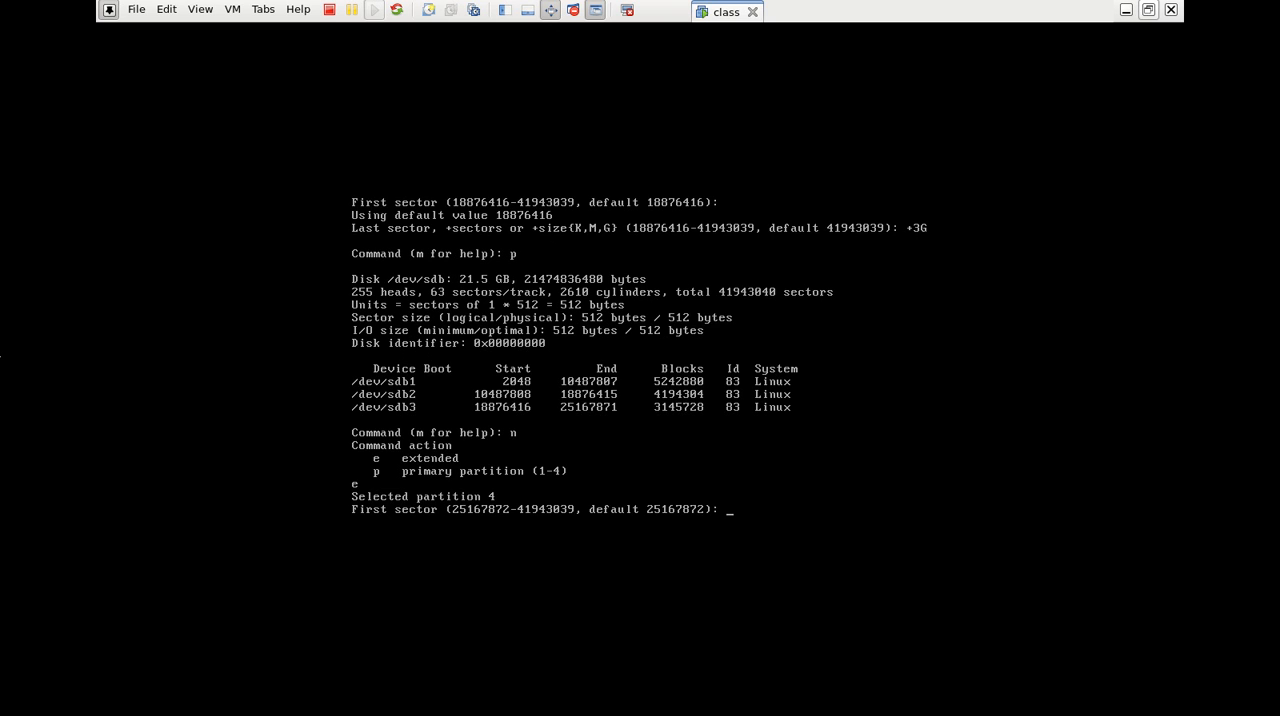
pyautogui.press('Return')
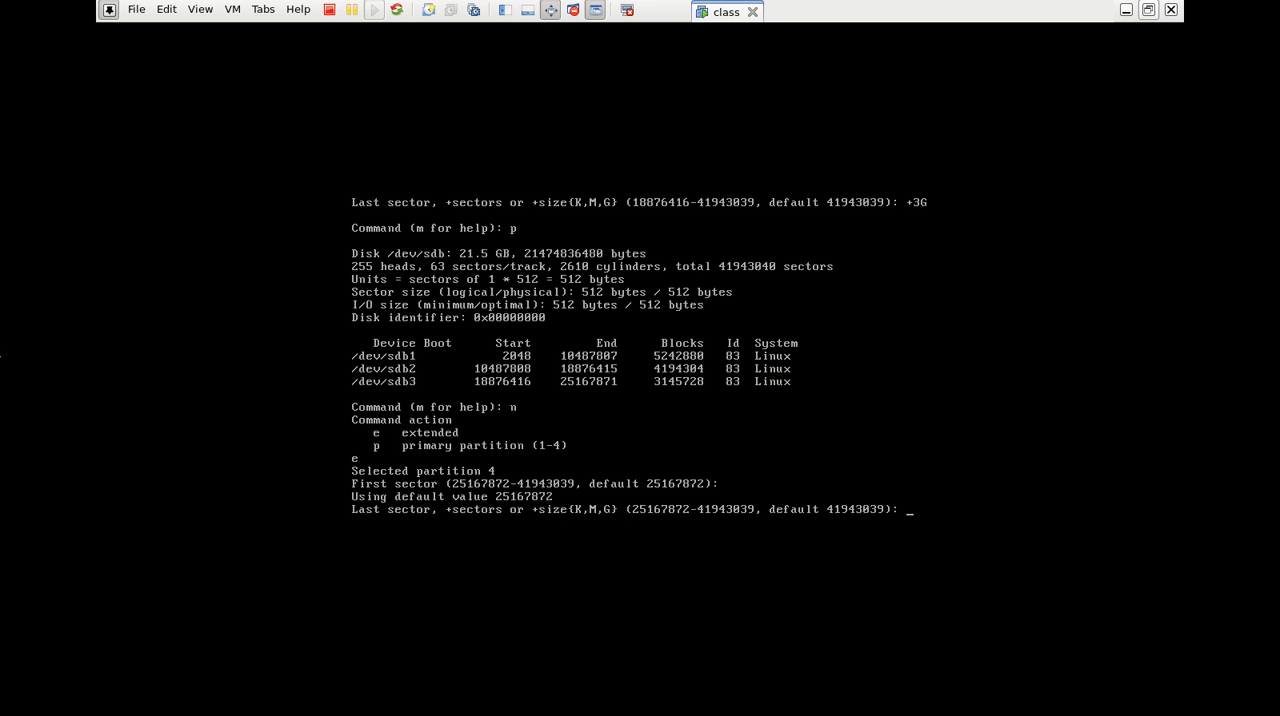
pyautogui.press('Return')
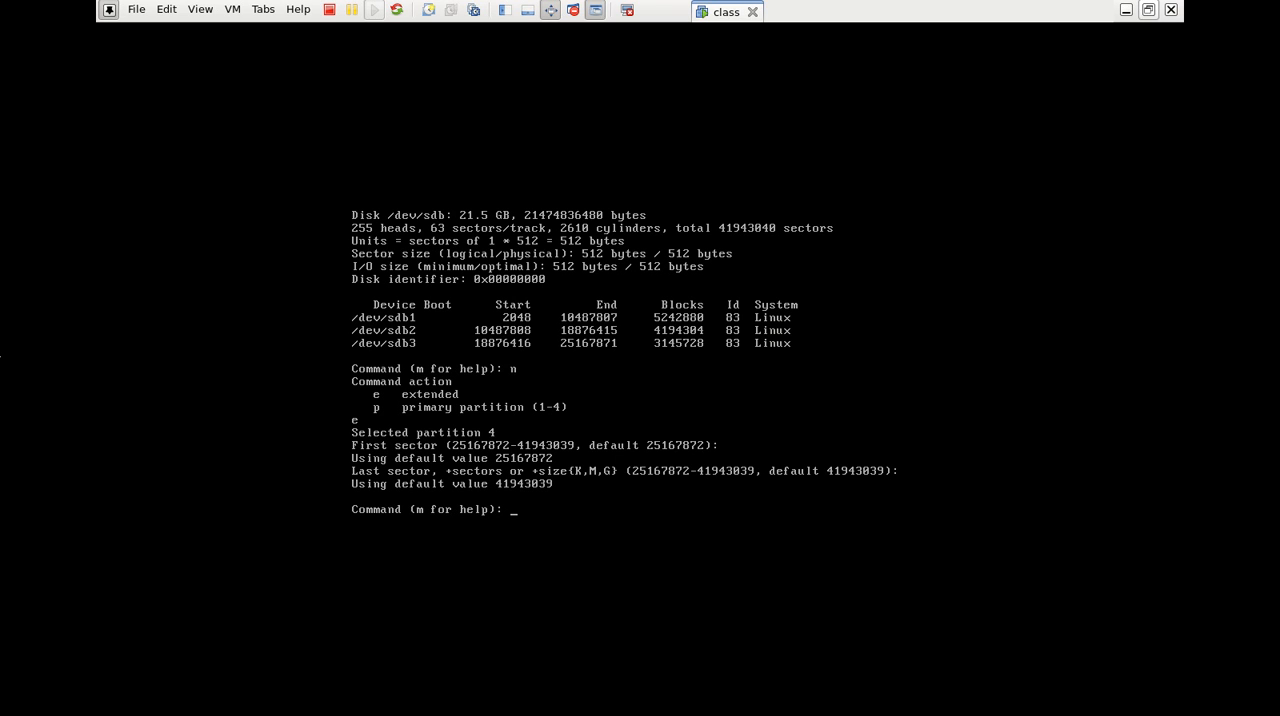
pyautogui.write('p')
pyautogui.press('Return')
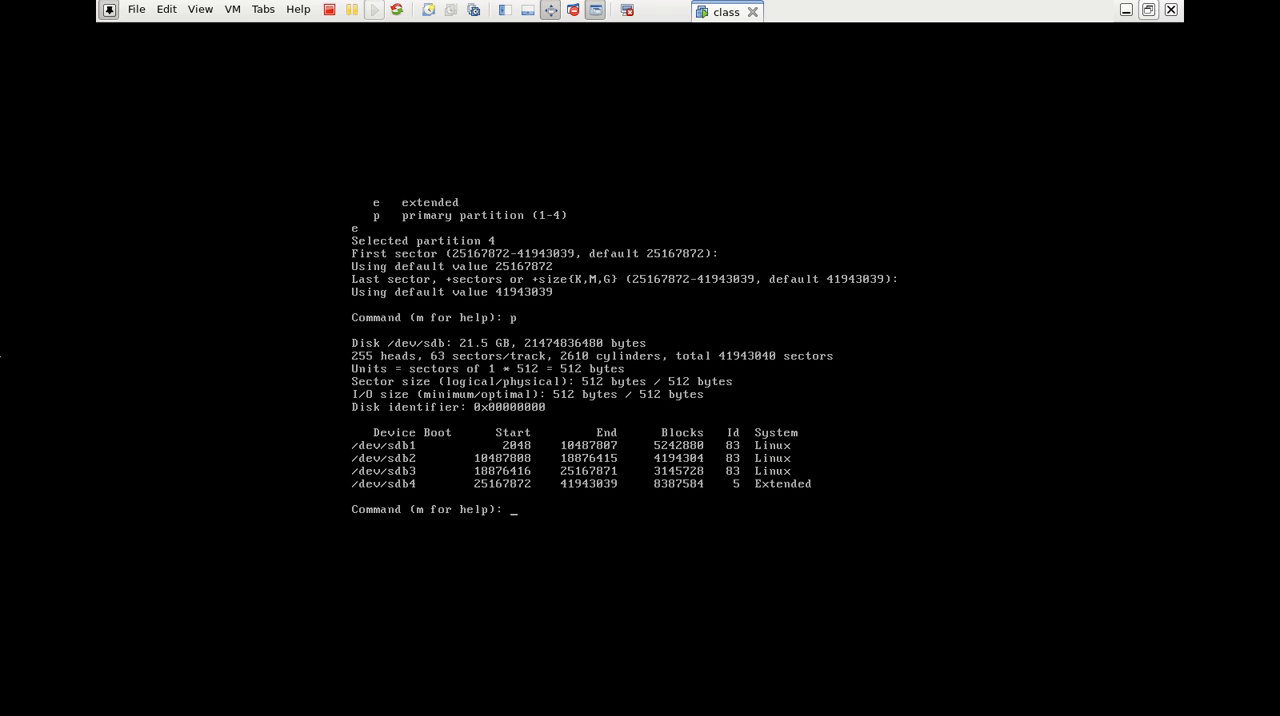
# Create a logical partition with the default first sector and a size of +500M, and print the partition table
pyautogui.write('n')
pyautogui.press('Return')
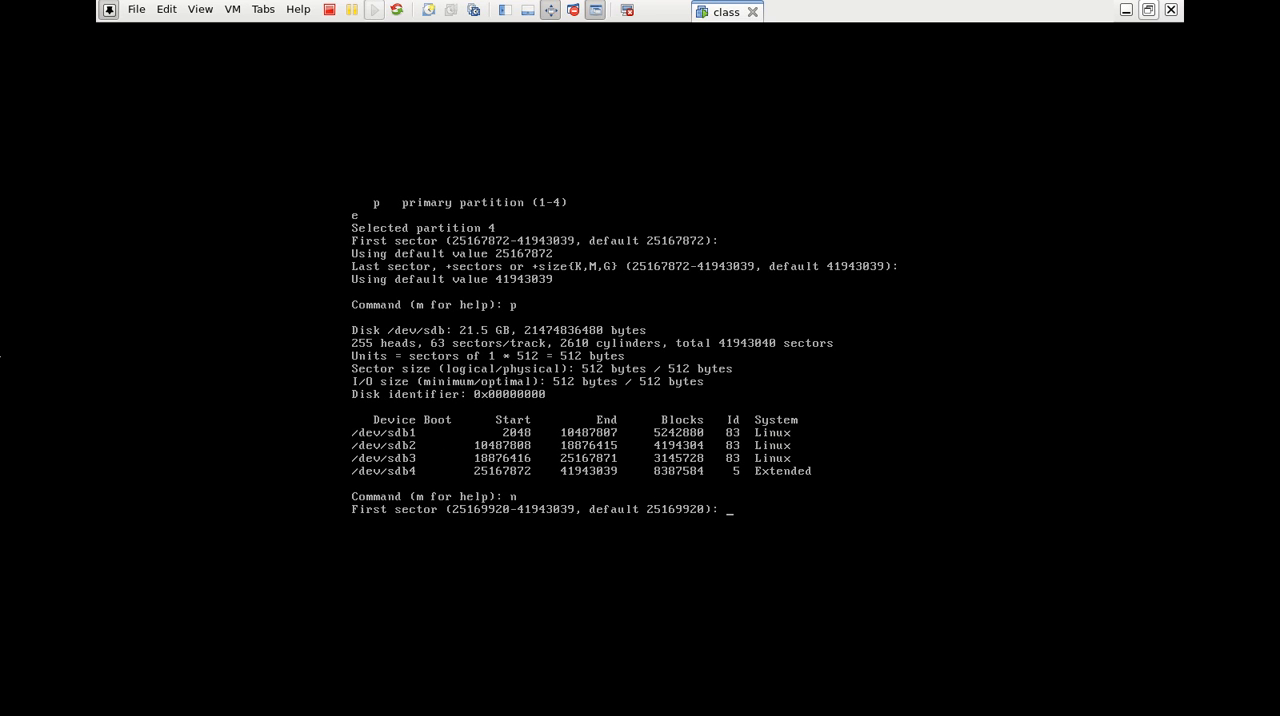
pyautogui.press('Return')
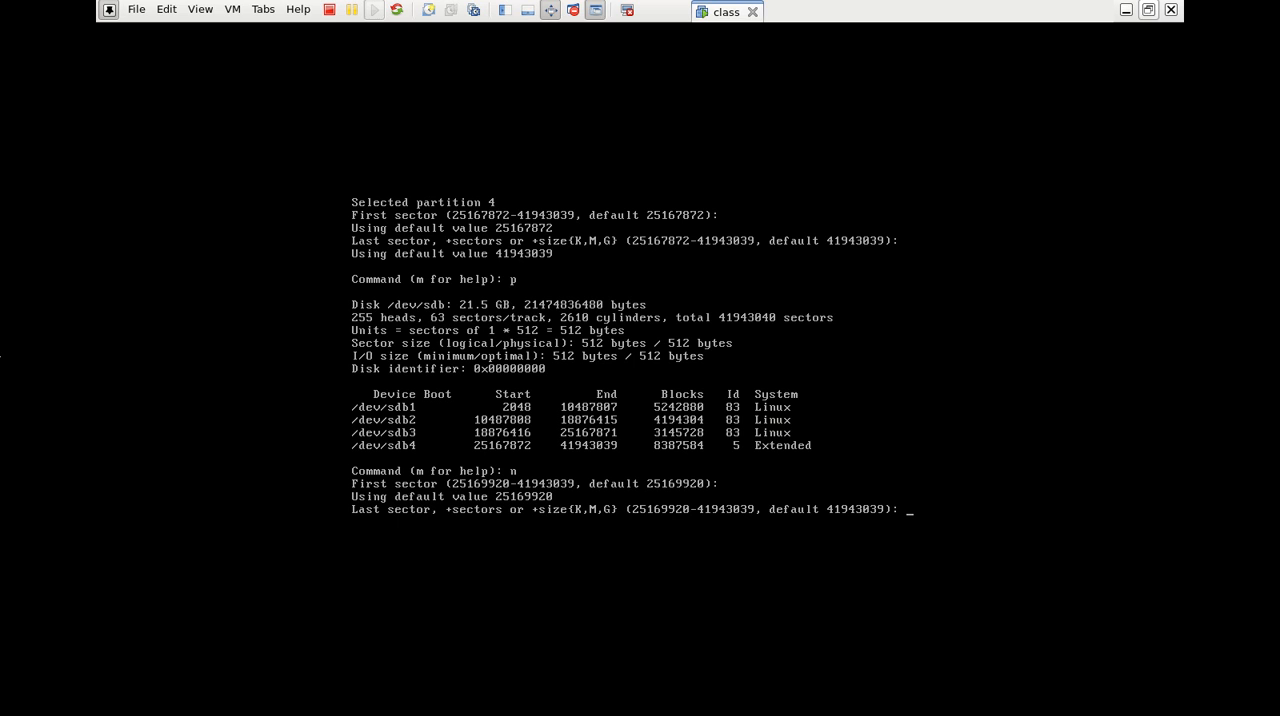
pyautogui.write('+500M')
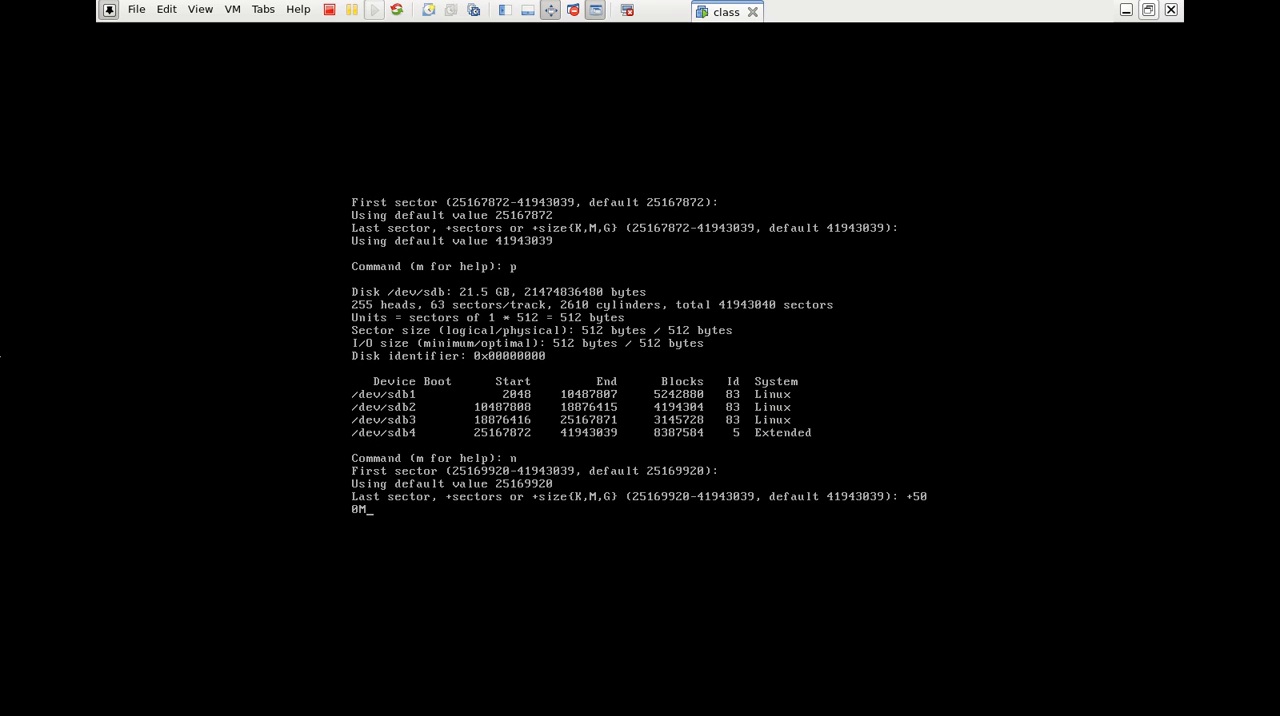
pyautogui.press('Return')
pyautogui.write('p')
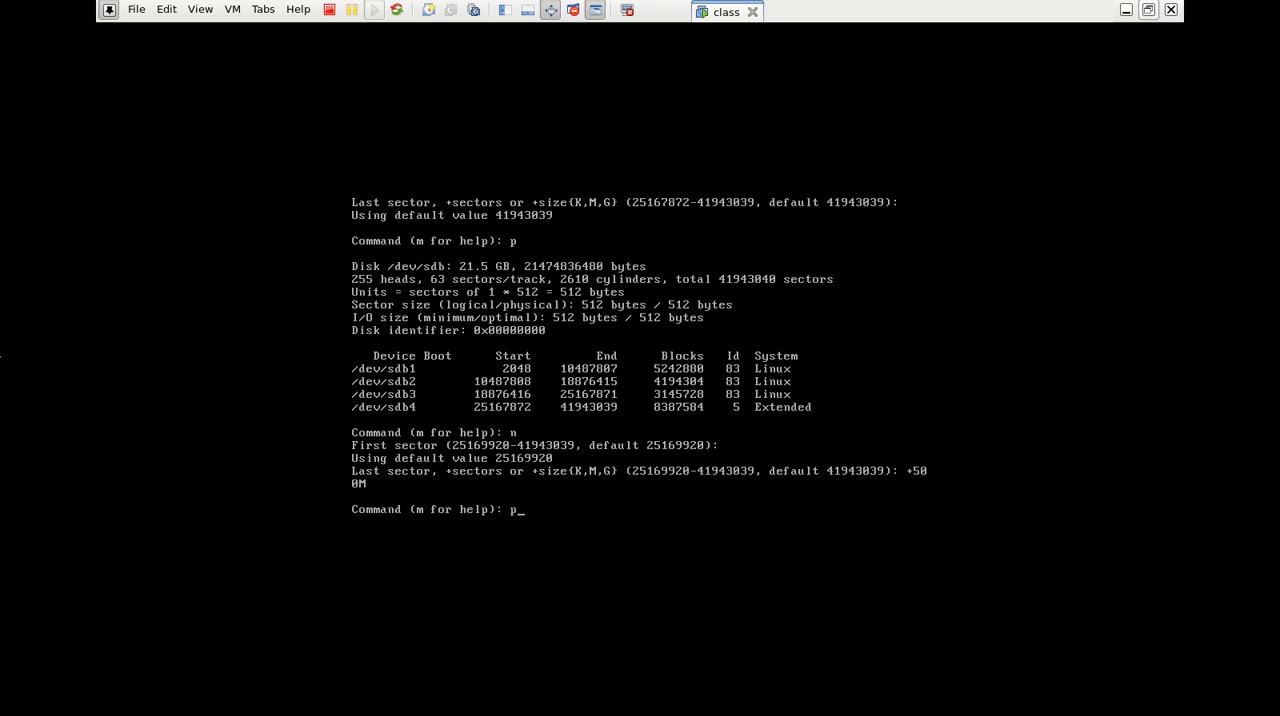
pyautogui.press('Return')
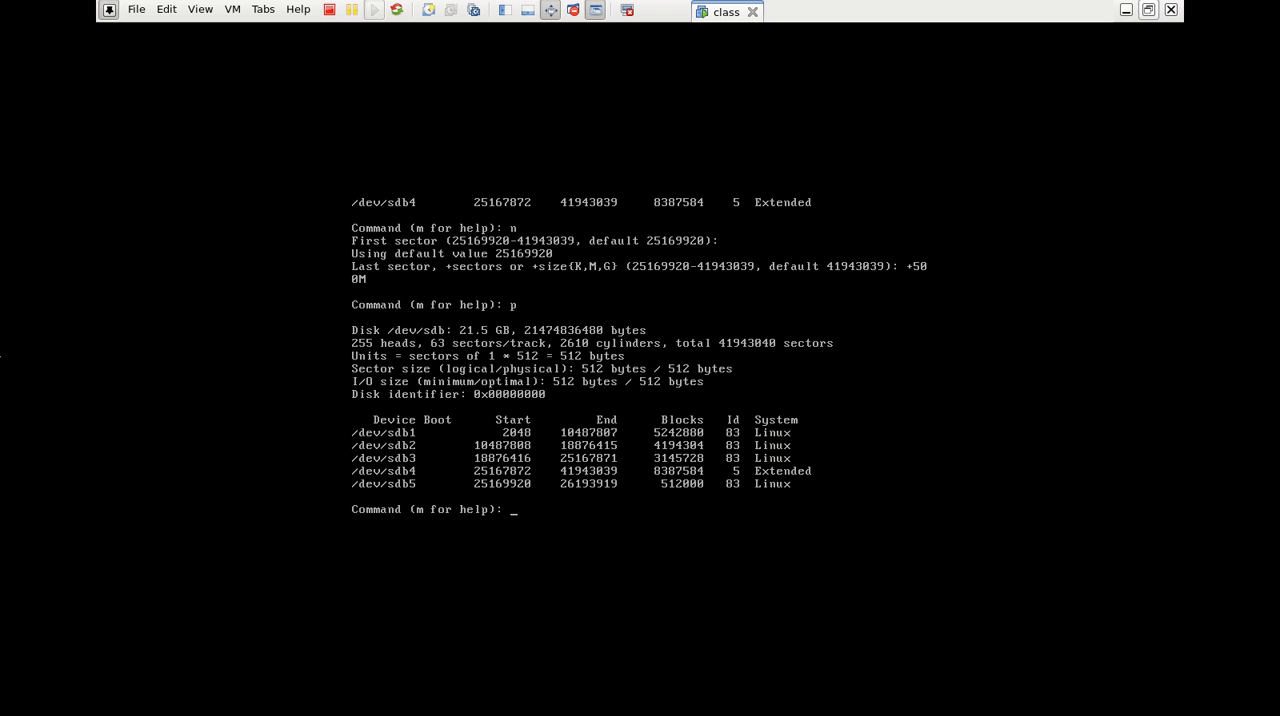
# Add another logical partition with the default first sector and a size of +200M, and print the partition table
pyautogui.write('n')
pyautogui.press('Return')
pyautogui.press('Return')
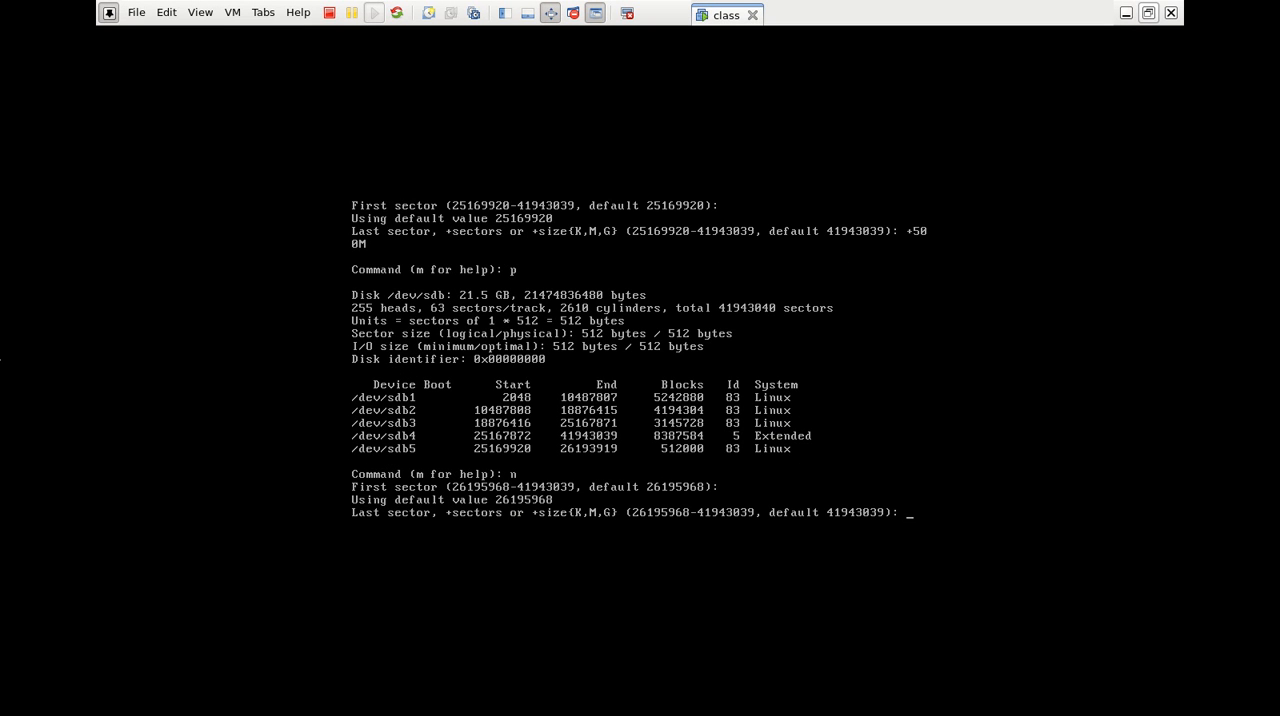
pyautogui.write('+200M')
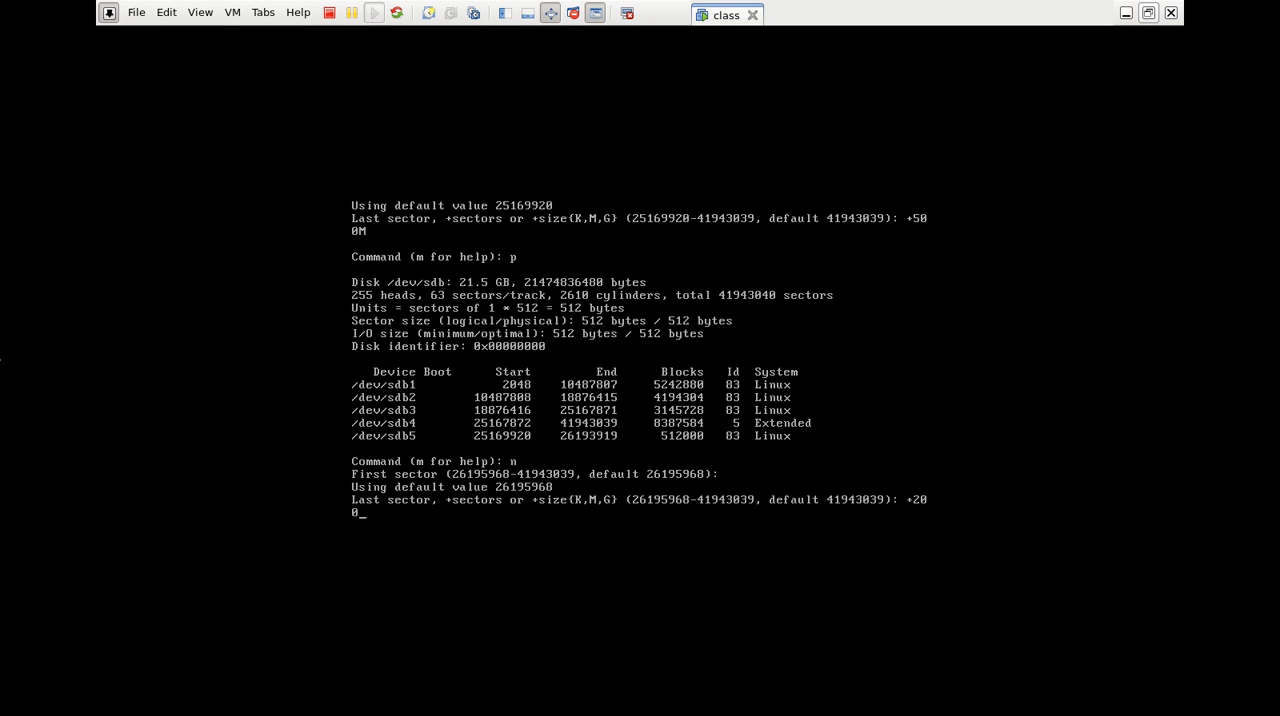
pyautogui.press('Return')
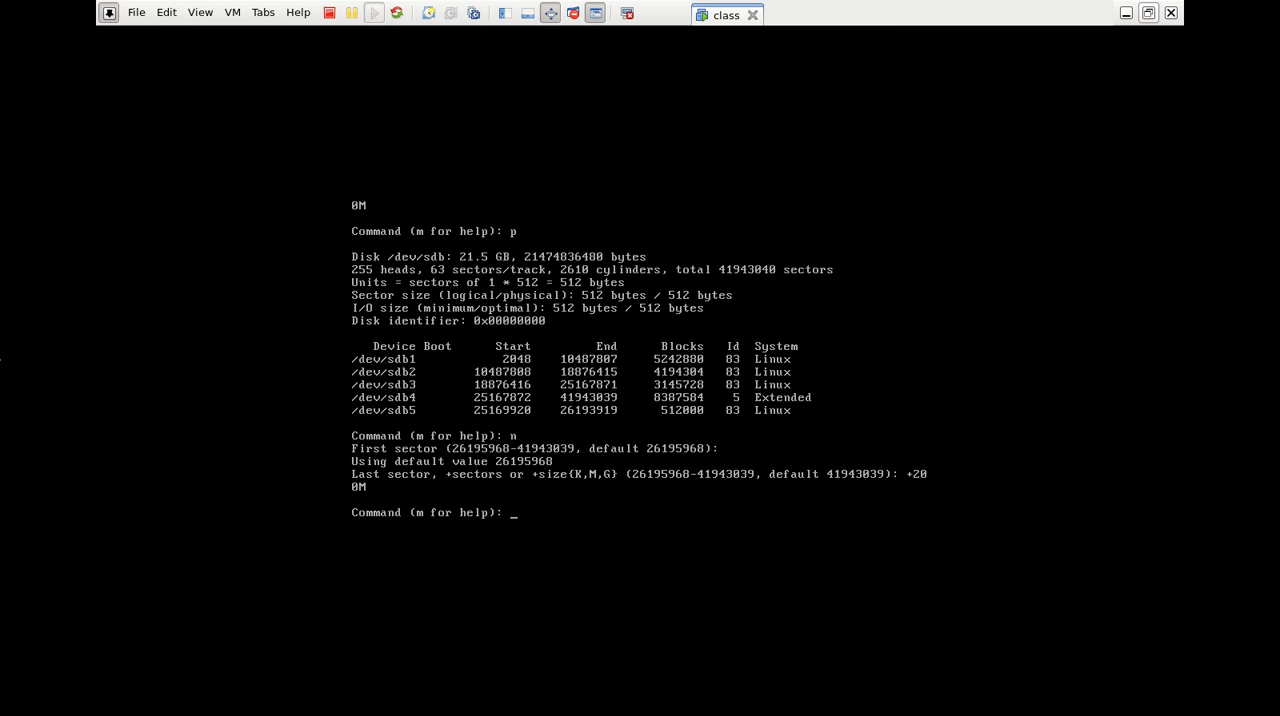
pyautogui.write('p')
pyautogui.press('Return')
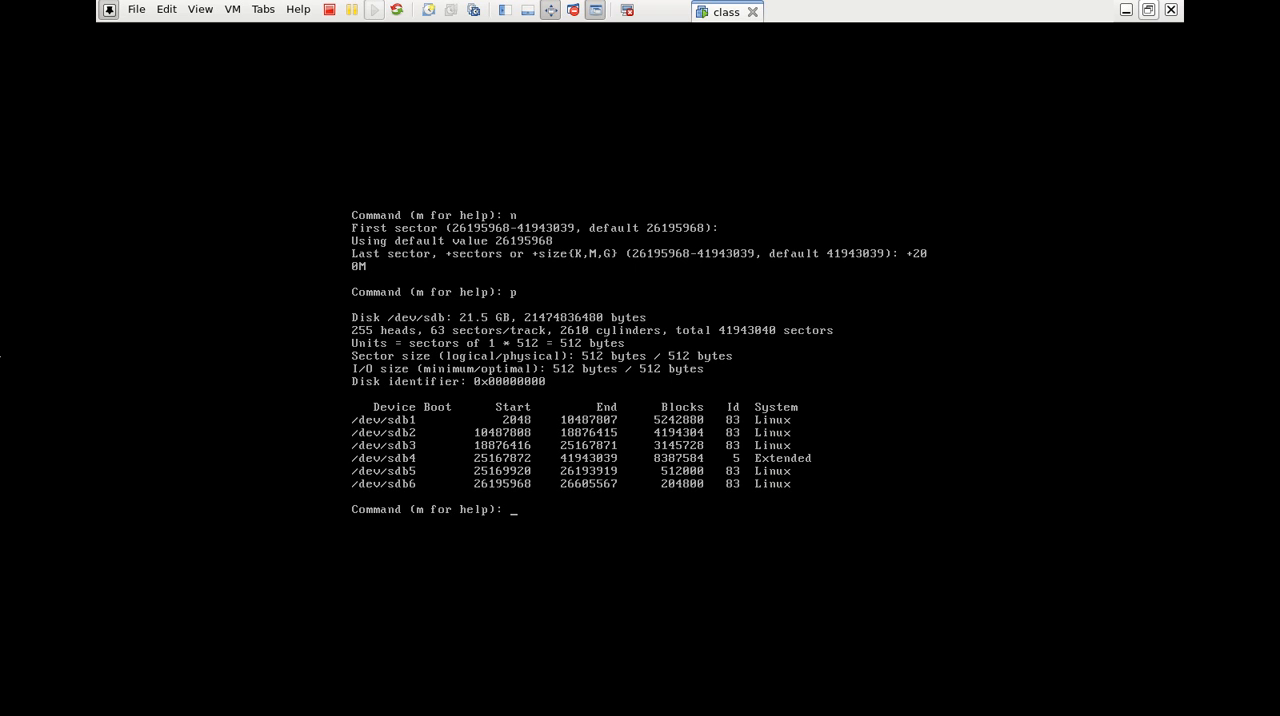
# Write the partition table to disk and run partprobe on /dev/sdb from a cleared terminal
pyautogui.write('w')
pyautogui.press('Return')
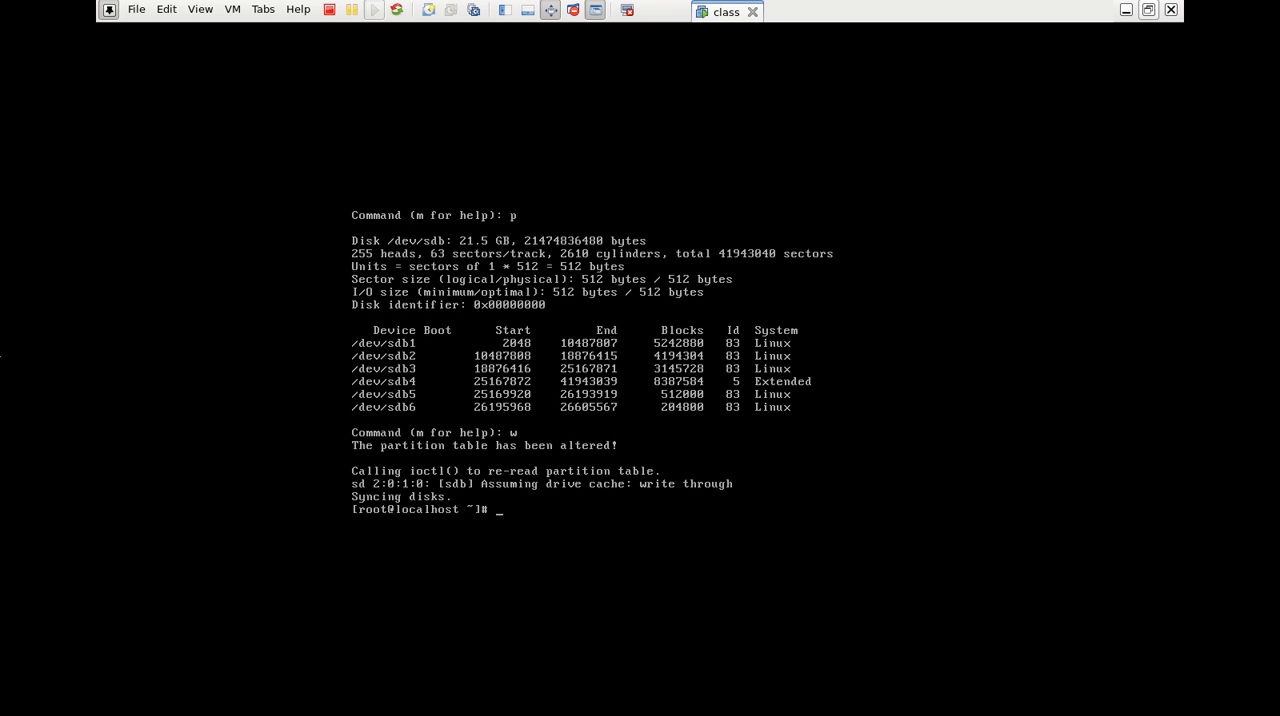
pyautogui.hotkey('ctrl', 'l')
pyautogui.write('partprobe /dev/sdb')
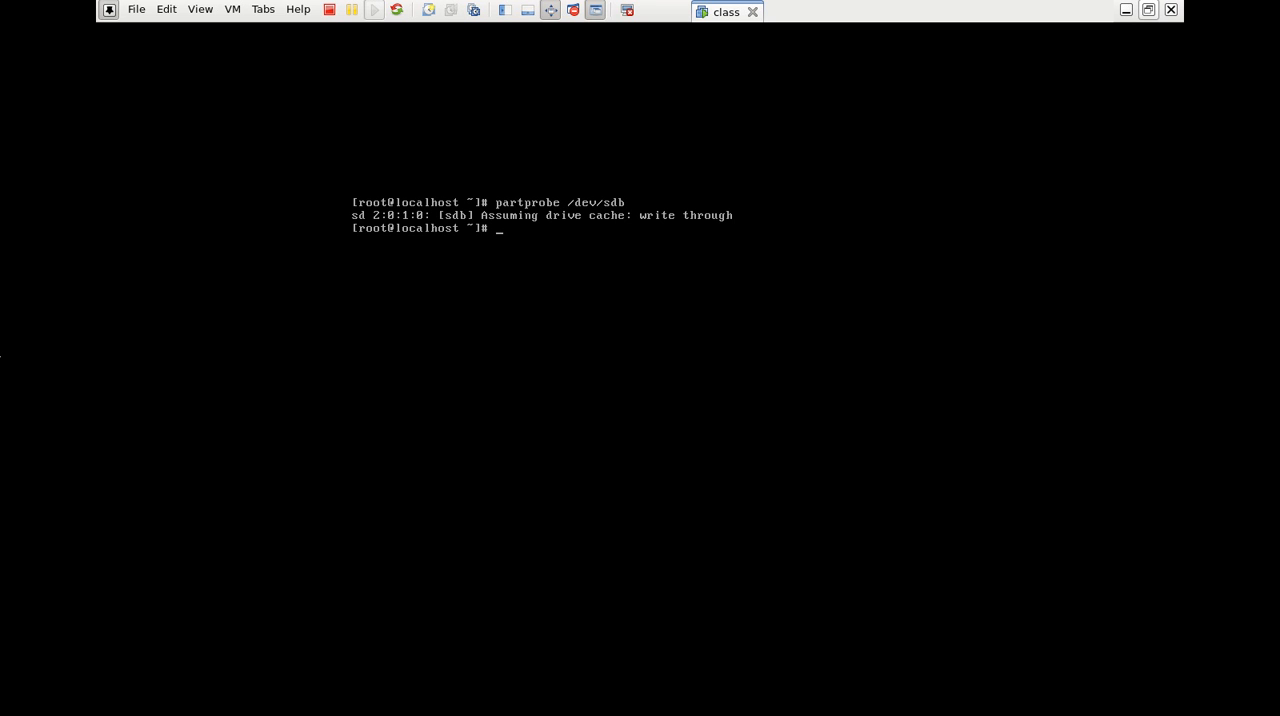
# List all /dev/sd* devices in long format on a cleared terminal, and take the virtual machine out of full-screen mode
pyautogui.hotkey('ctrl', 'l')
pyautogui.write('ll /e')
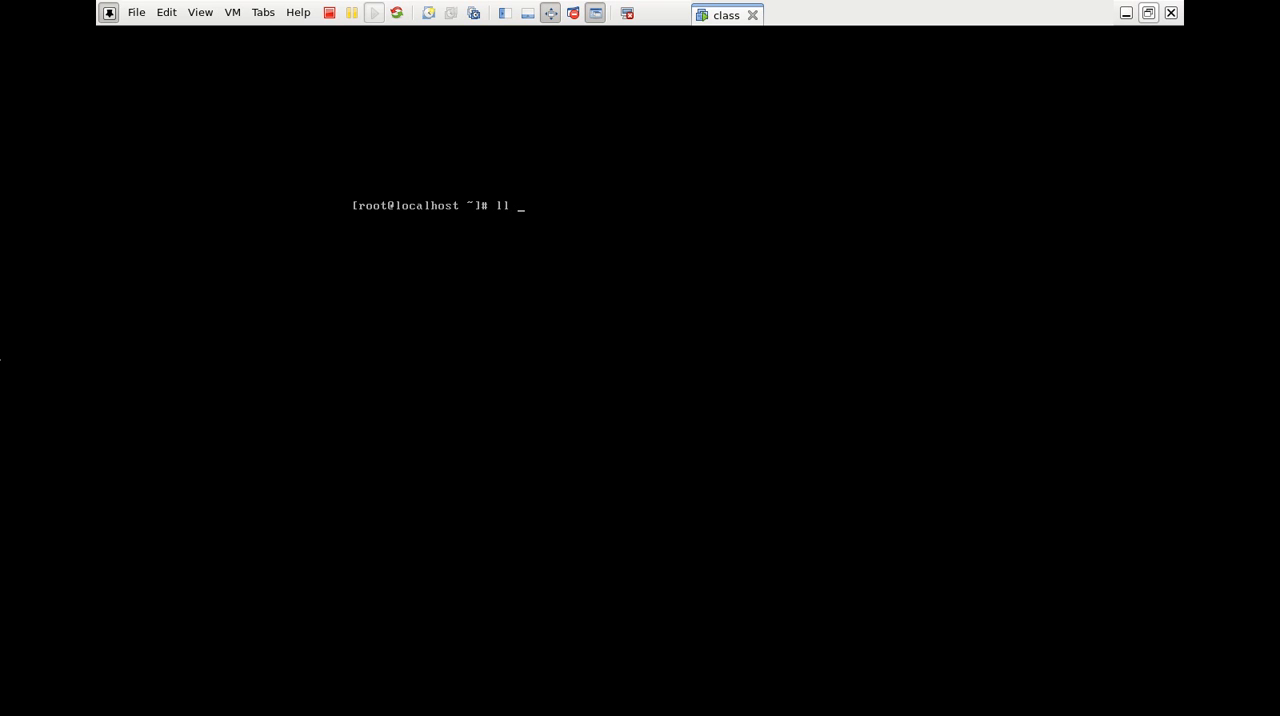
pyautogui.write('ev/sd*')
pyautogui.press('Return')
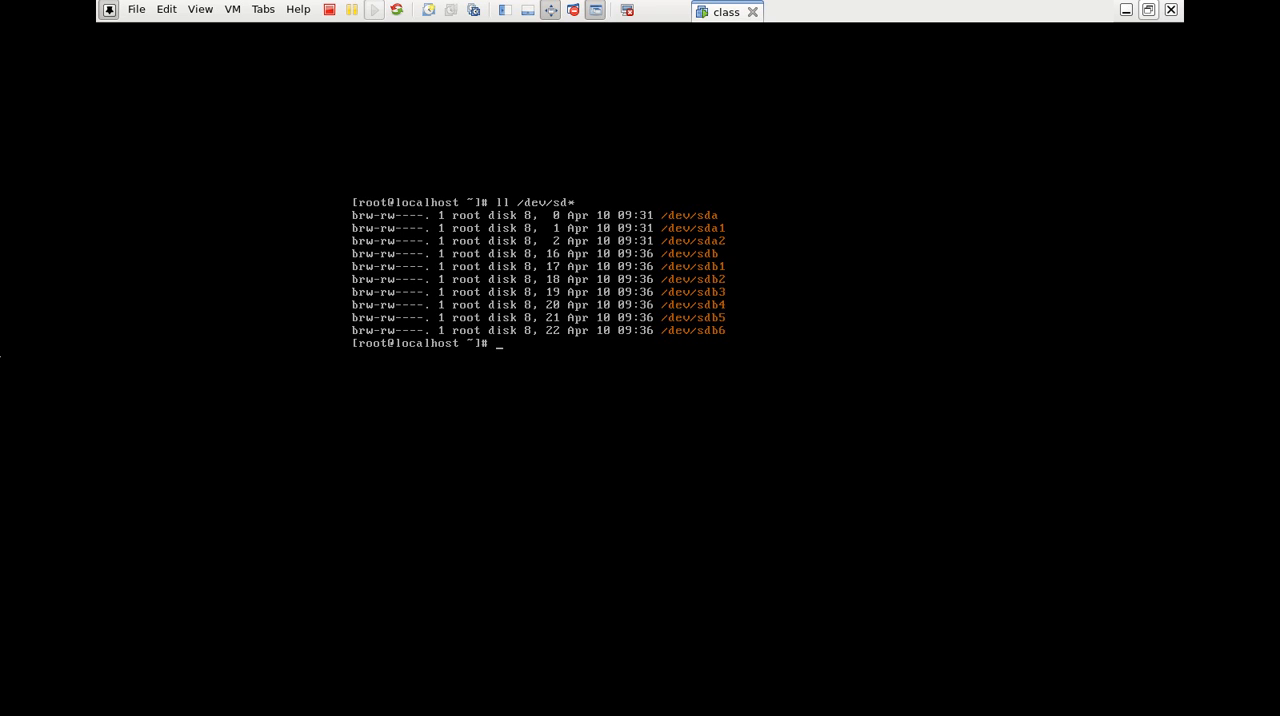
pyautogui.hotkey('ctrl', 'alt')
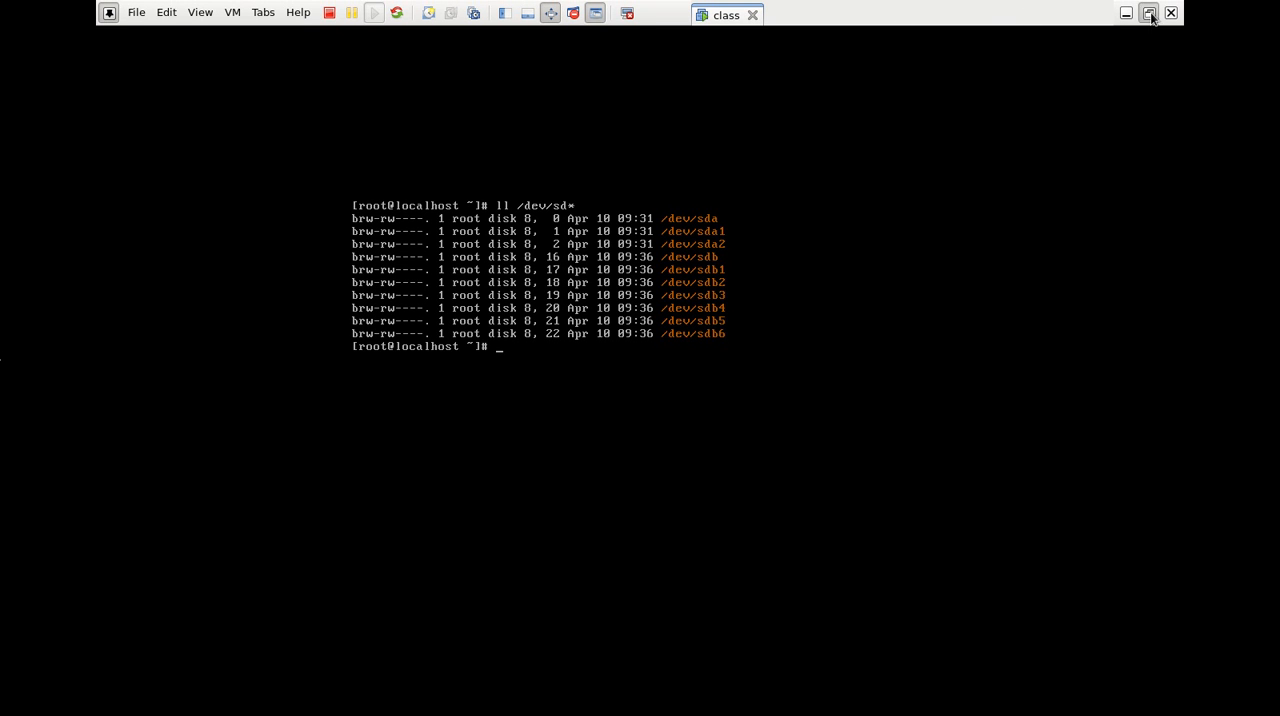
pyautogui.click(1150, 14)
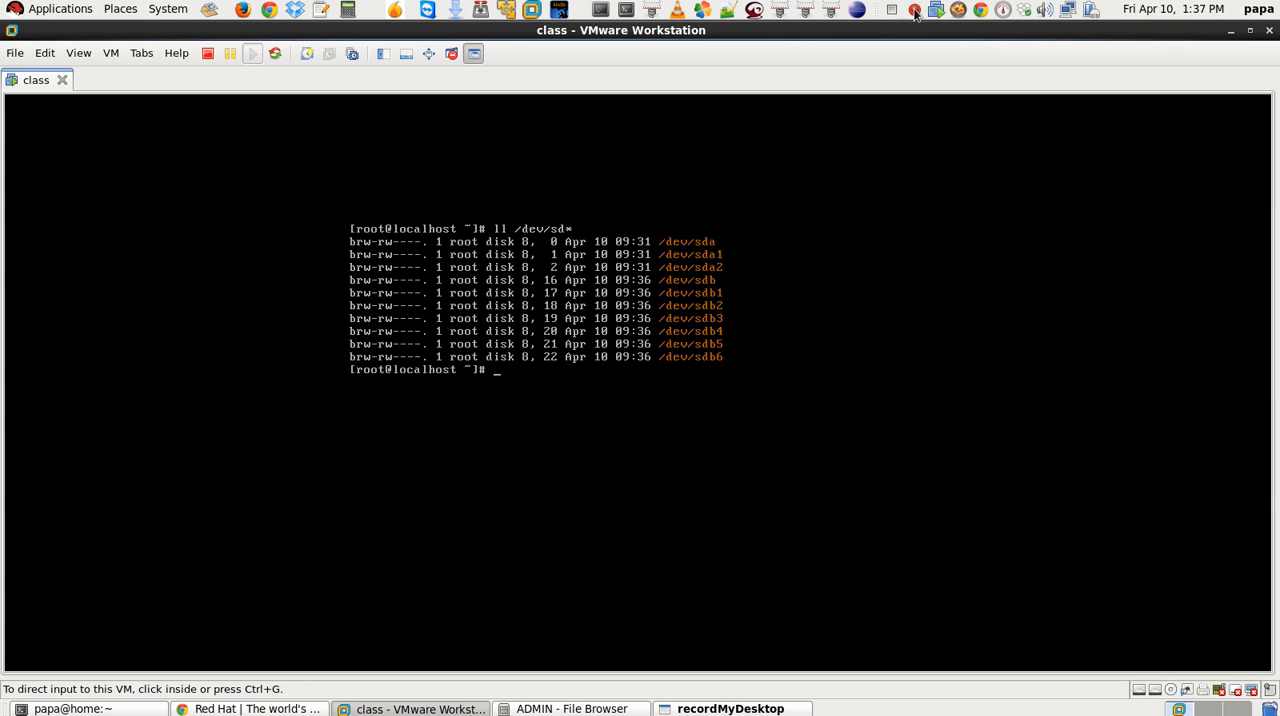